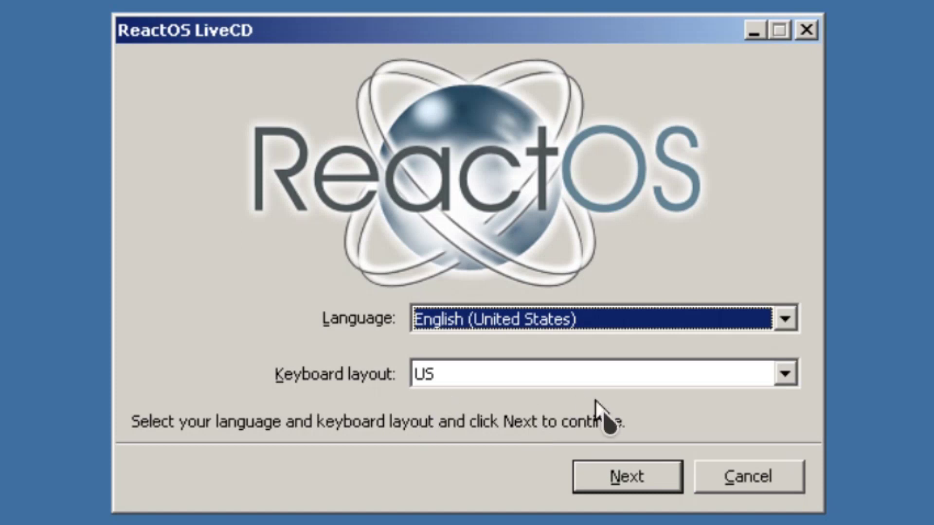
Try to start the ReactOS installation from the LiveCD with English (United States) and the US keyboard layout.
left_click(603, 473)
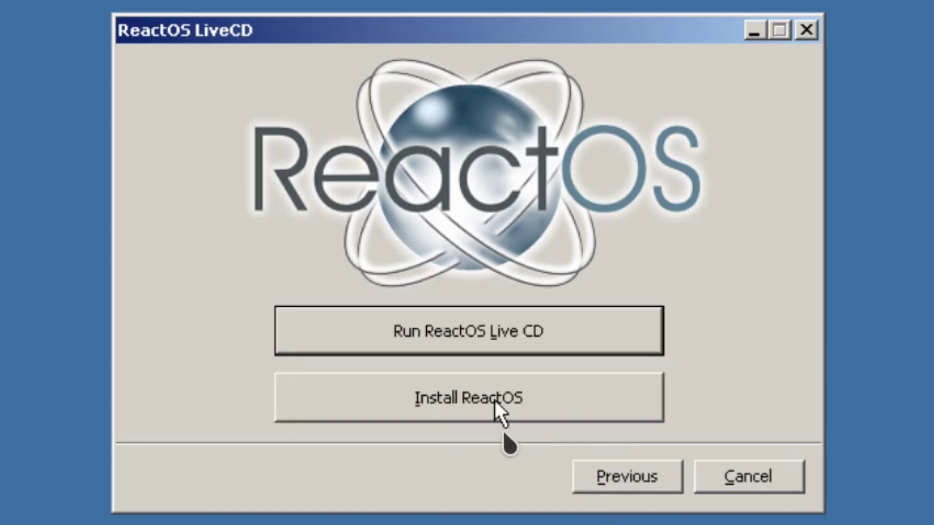
left_click(497, 412)
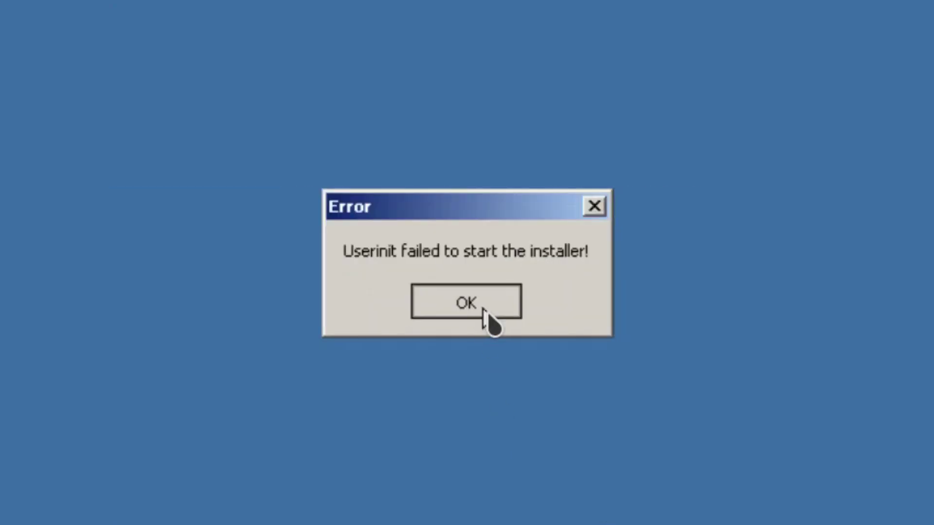
left_click(484, 308)
left_click(654, 492)
left_click(655, 492)
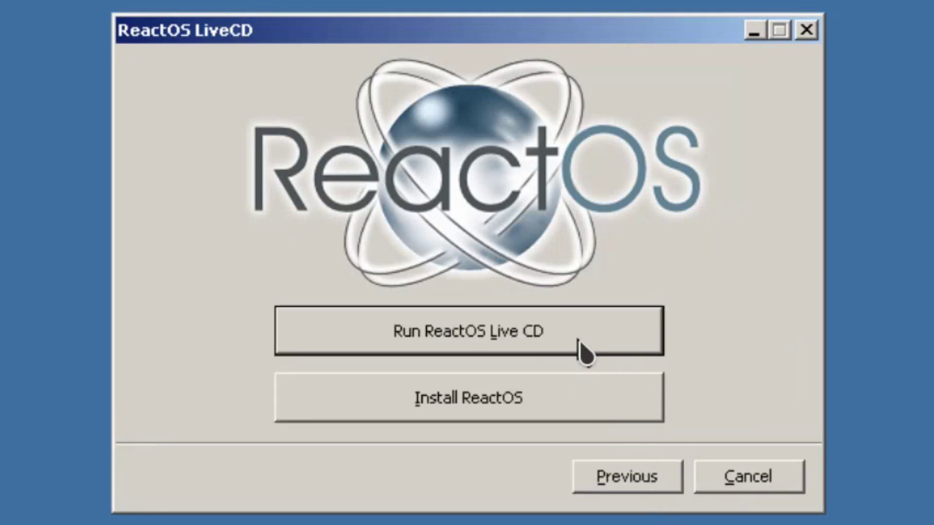
left_click(562, 394)
left_click(483, 307)
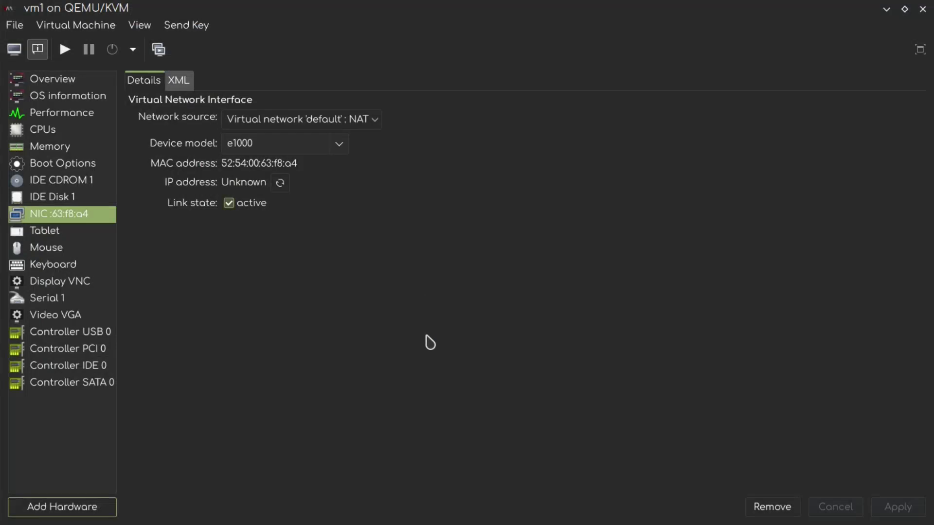
Review the virtual machine's memory, CPU and IDE disk hardware settings, and return to its graphical console.
left_click(54, 147)
left_click(47, 129)
left_click(80, 146)
left_click(73, 197)
left_click(14, 49)
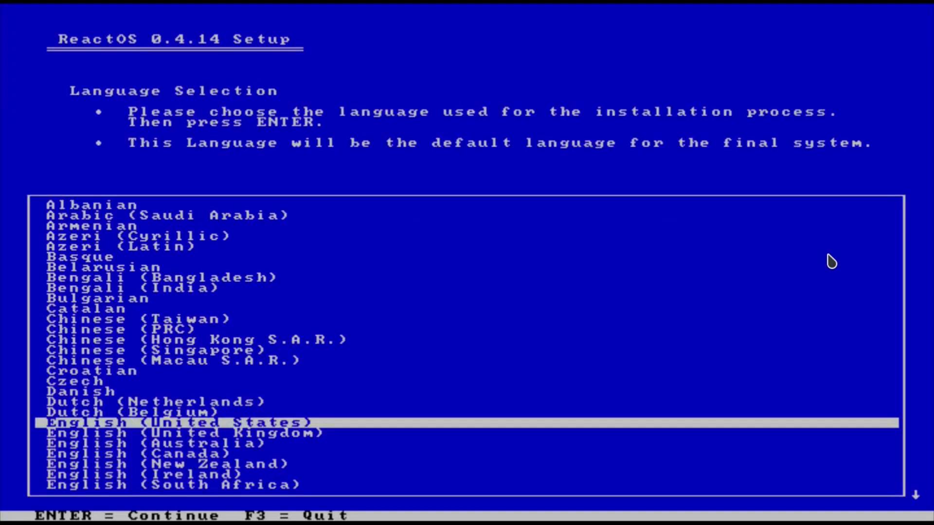
Run ReactOS Setup in English (United States) and format the new partition on Harddisk 0 as BTRFS.
key("Return")
key("Return")
key("Return")
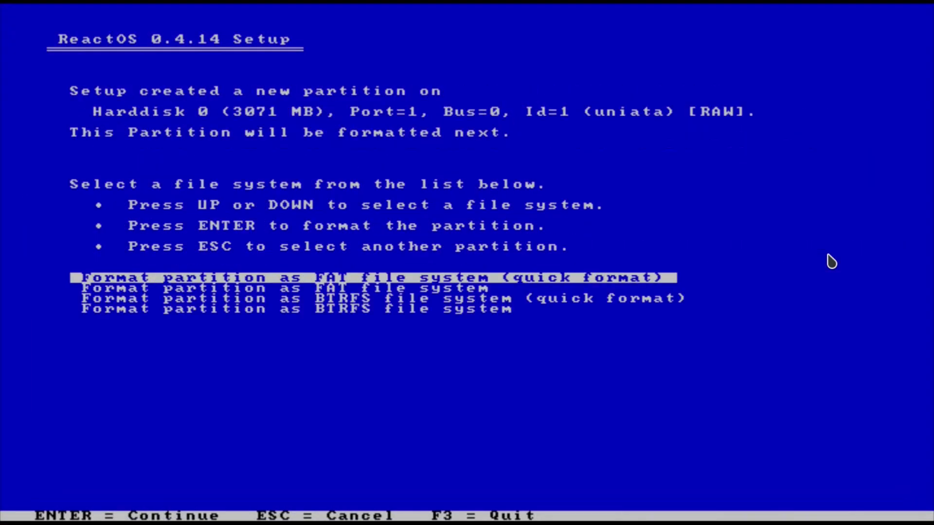
key("Return")
key("Return")
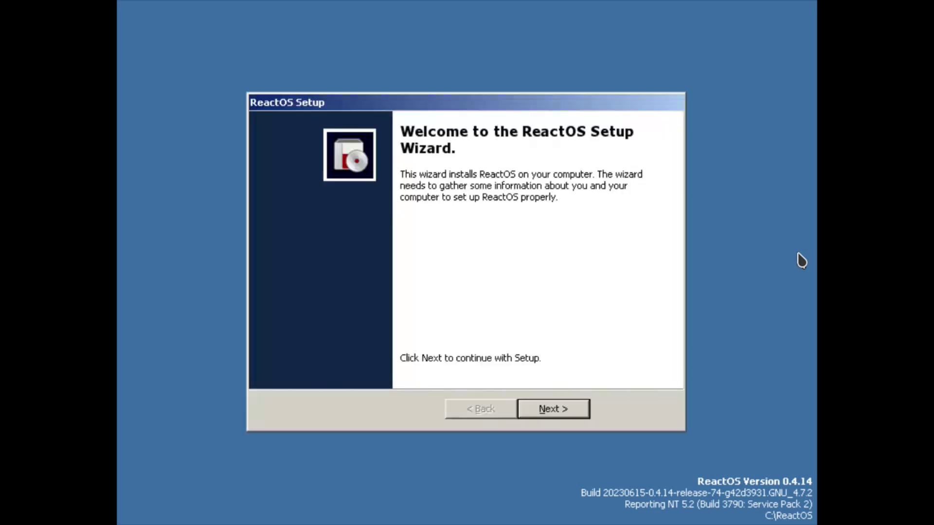
Fill in the owner's name and organization in the ReactOS Setup Wizard and advance to the Appearance page.
left_click(553, 408)
left_click(575, 411)
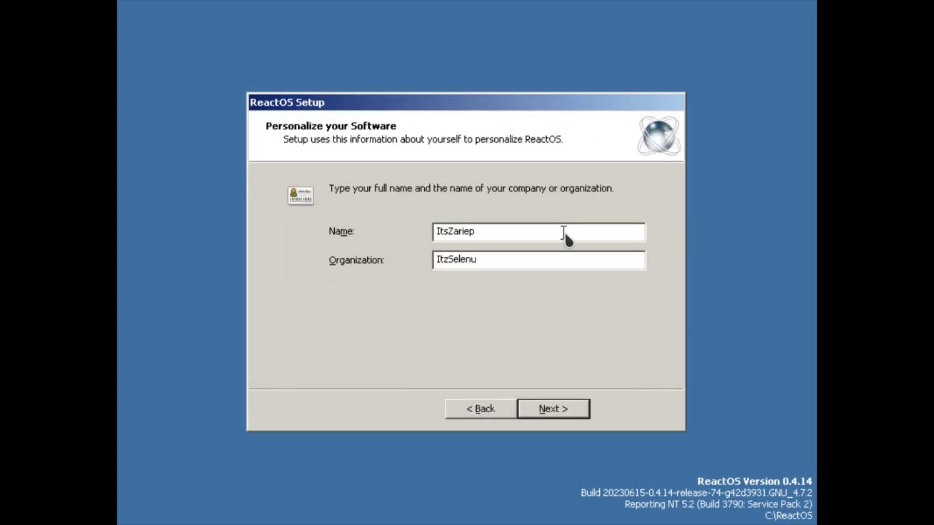
key("Return")
left_click(557, 409)
left_click(559, 409)
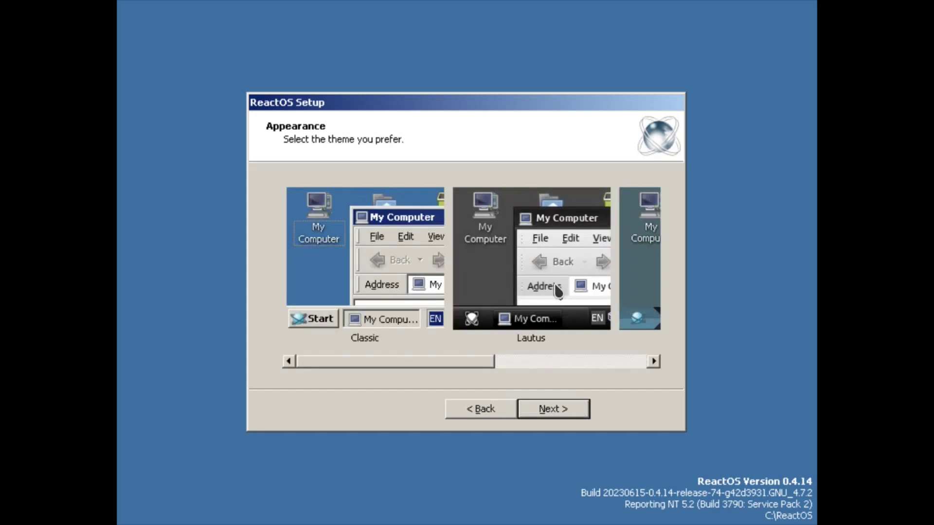
Choose the Lautus theme as the system appearance in the setup wizard and continue.
left_click(559, 287)
left_click(560, 409)
left_click(561, 408)
Set the workgroup name to PC, let the components register and complete the setup wizard.
double_click(421, 298)
type("PC")
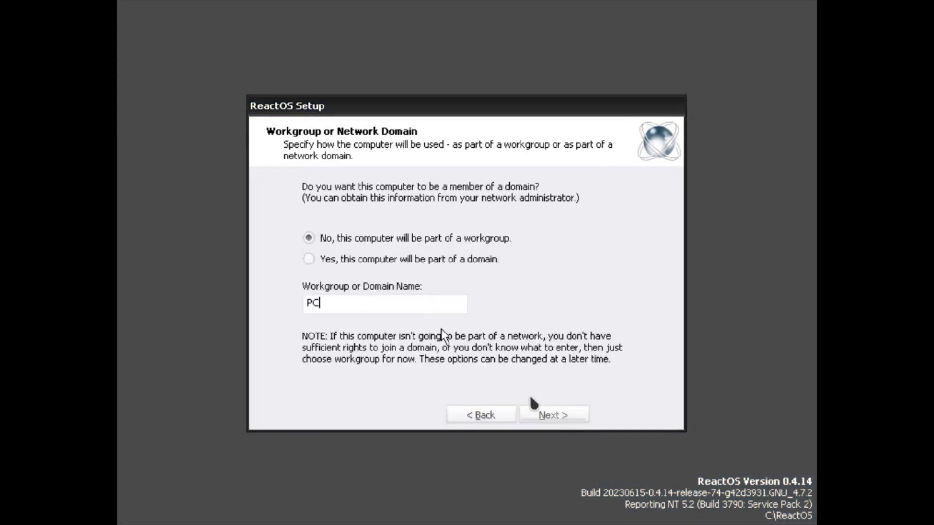
left_click(544, 413)
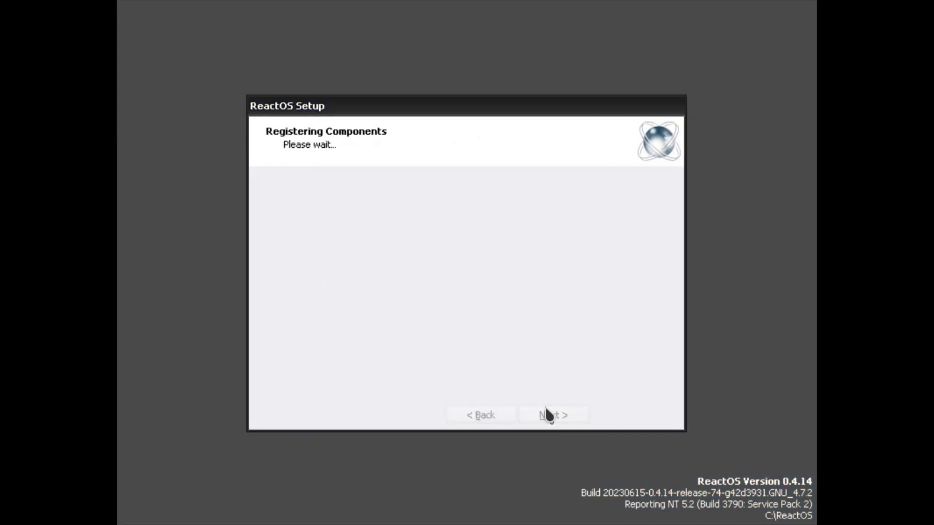
left_click(551, 412)
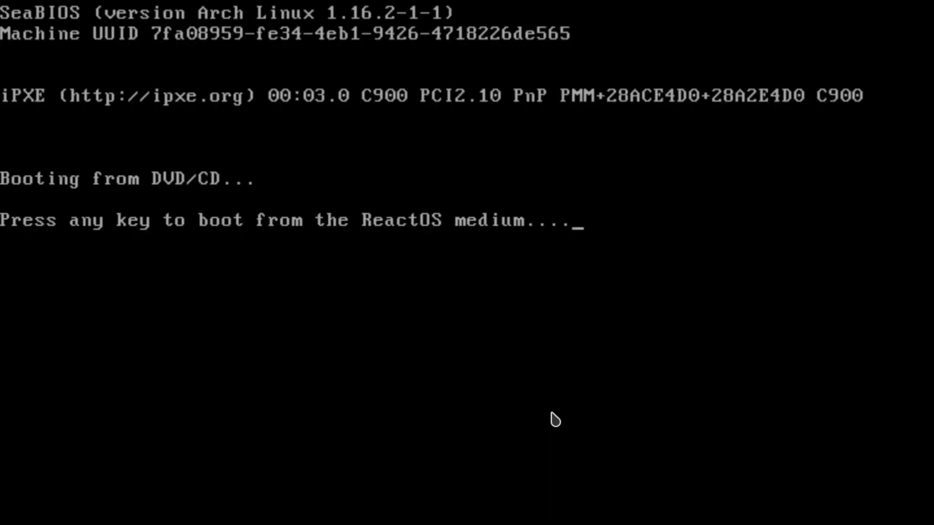
Boot the virtual machine from the ReactOS medium.
key("Return")
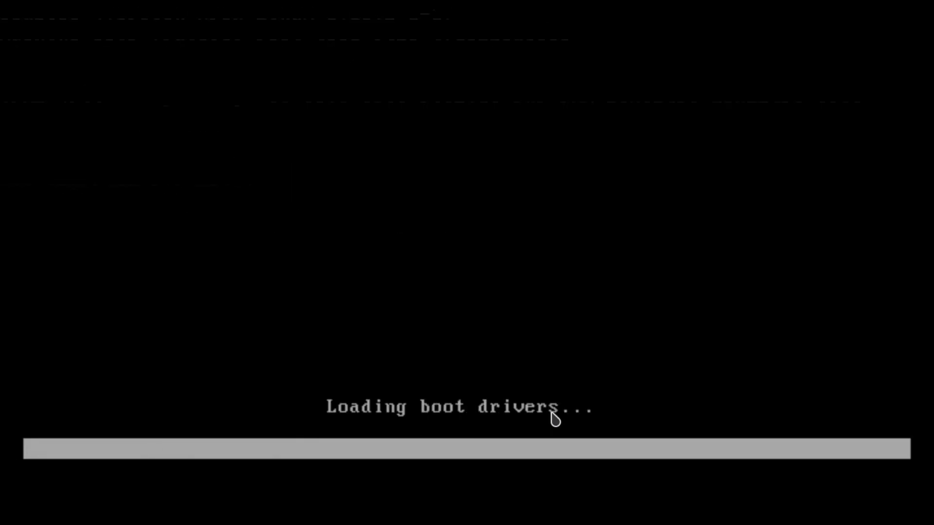
left_click(476, 13)
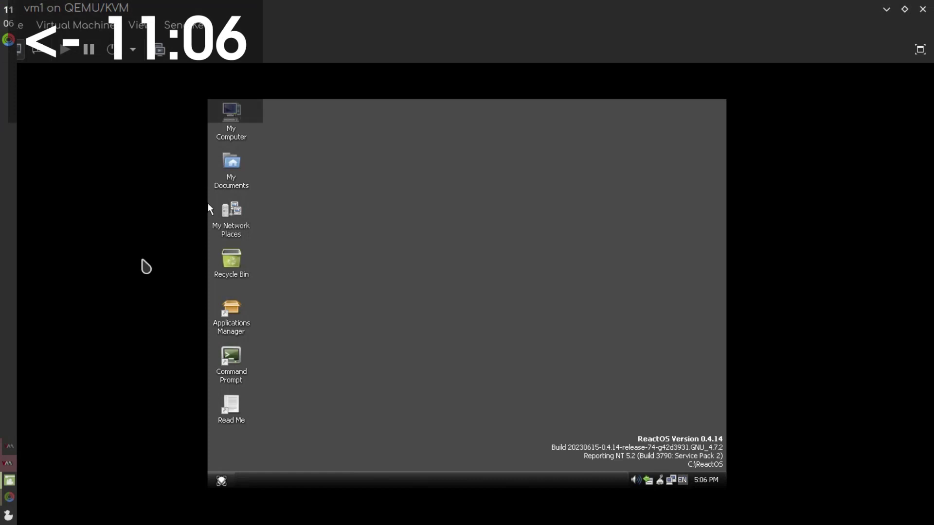
double_click(233, 366)
left_click(592, 405)
left_click(593, 404)
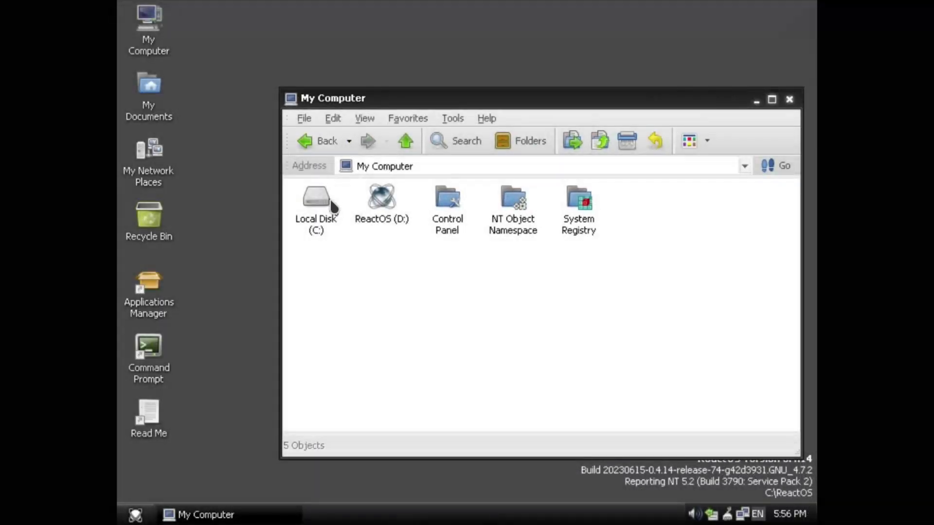
Check the used space and total capacity in the properties of Local Disk (C:).
right_click(334, 207)
left_click(340, 321)
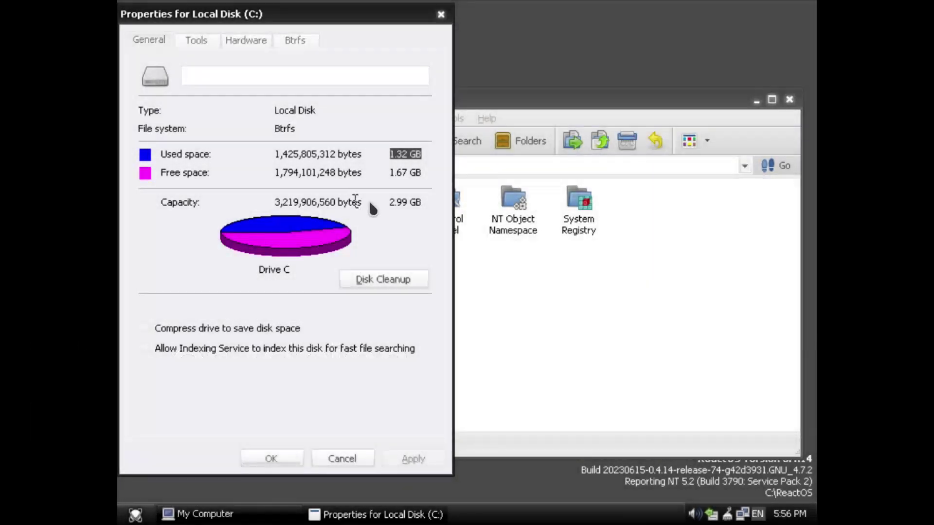
left_click_drag(391, 202, 422, 203)
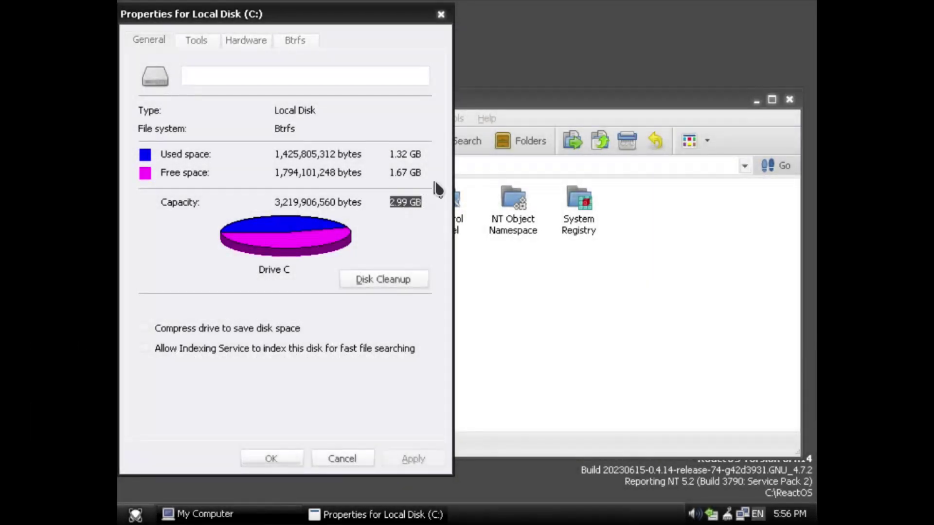
left_click(441, 14)
Check the disk usage of the ReactOS (D:) drive and recheck the properties of Local Disk (C:).
right_click(387, 204)
left_click(438, 321)
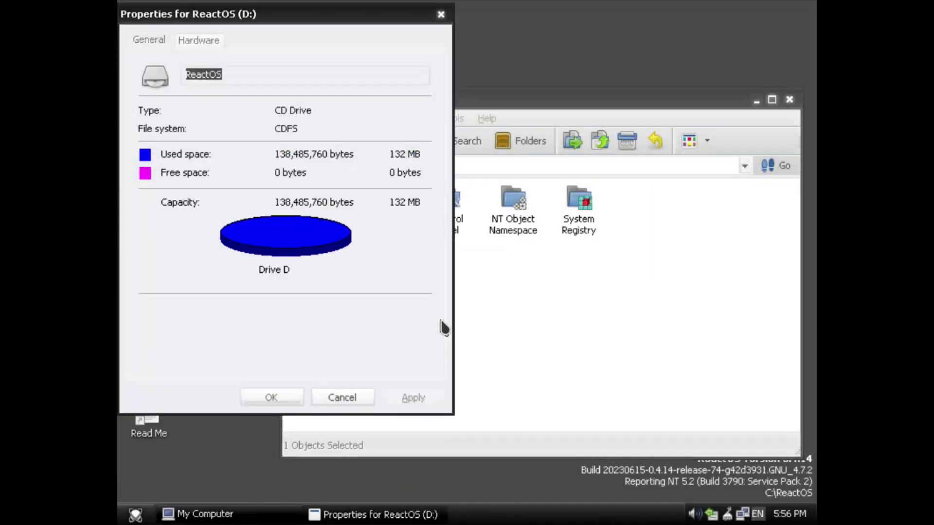
left_click(441, 15)
right_click(318, 208)
left_click(359, 328)
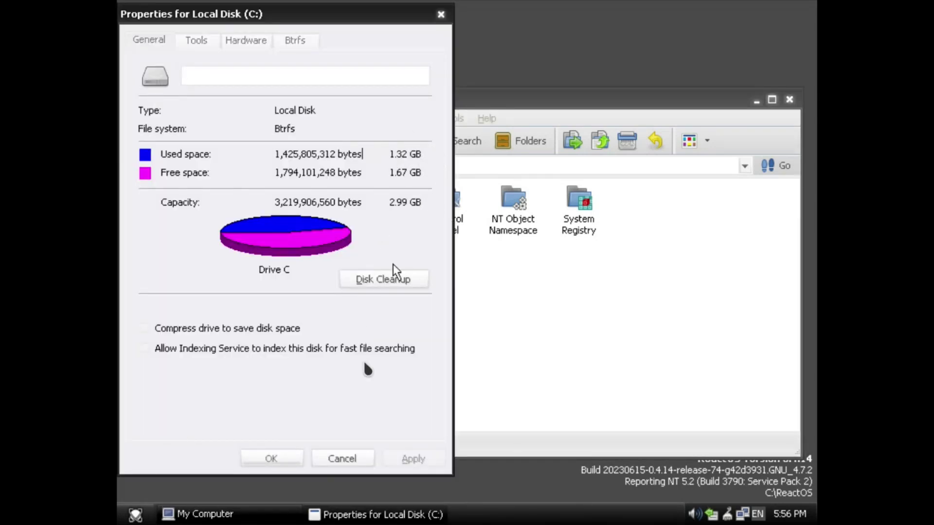
left_click(336, 460)
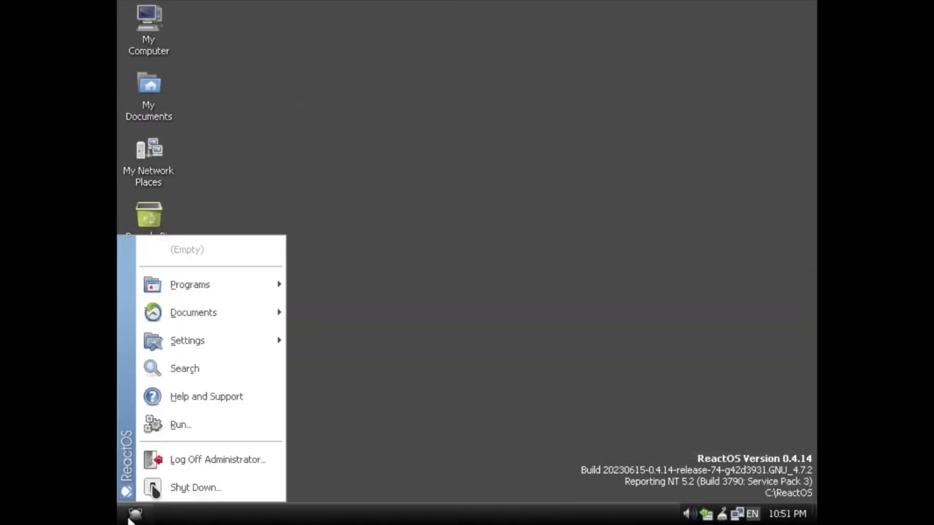
Open Remote Desktop Connection, examine its General and Display settings and the server choices, and close it.
mouse_move(229, 297)
mouse_move(372, 282)
mouse_move(540, 294)
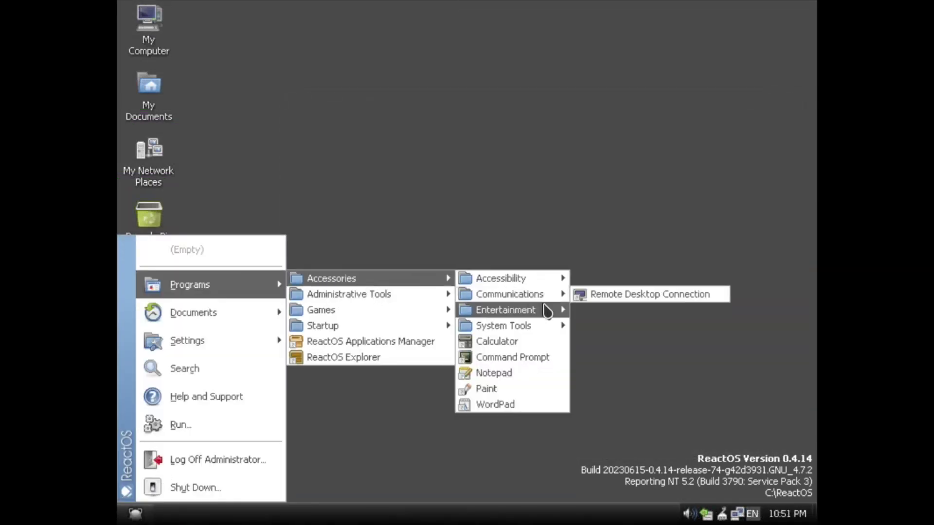
left_click(633, 294)
left_click(378, 156)
left_click(344, 157)
left_click(380, 158)
left_click(341, 158)
left_click(588, 230)
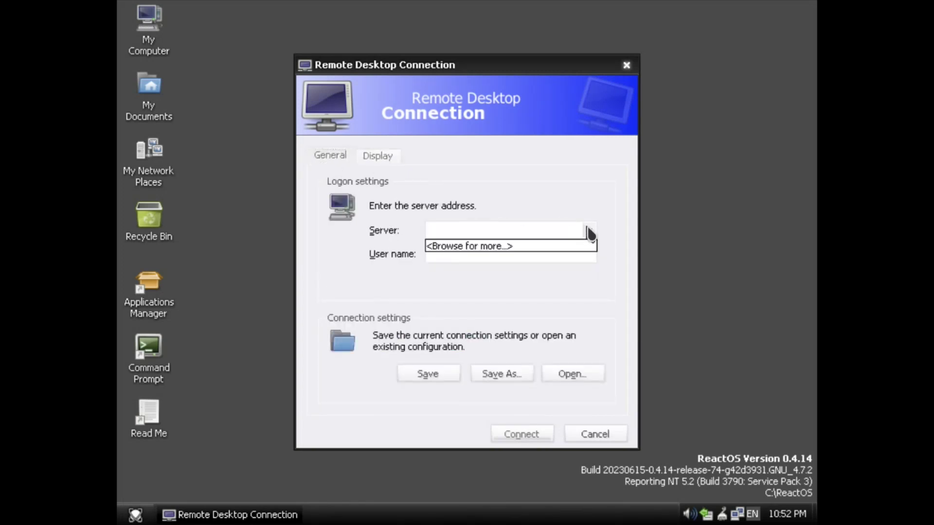
left_click(599, 441)
Open Task Manager from the System Tools programs, look it over and close it.
left_click(136, 515)
mouse_move(225, 283)
mouse_move(358, 279)
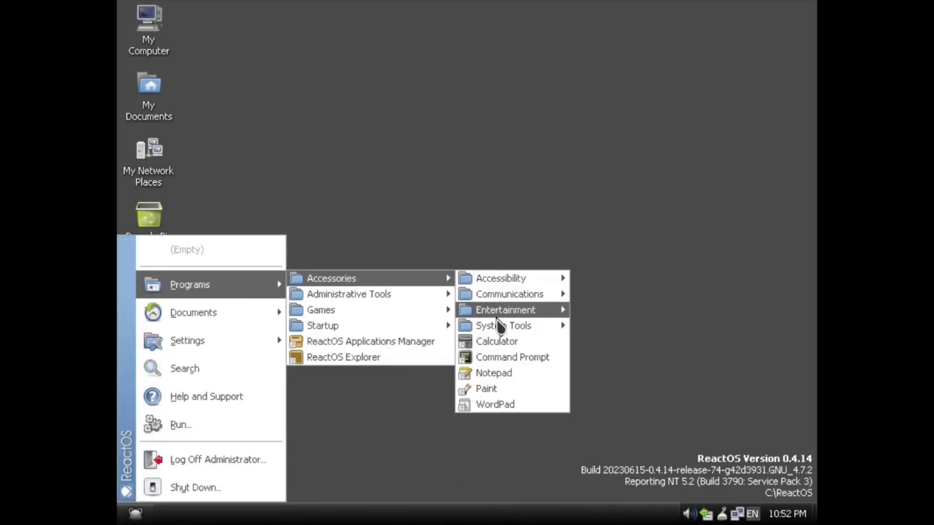
mouse_move(486, 331)
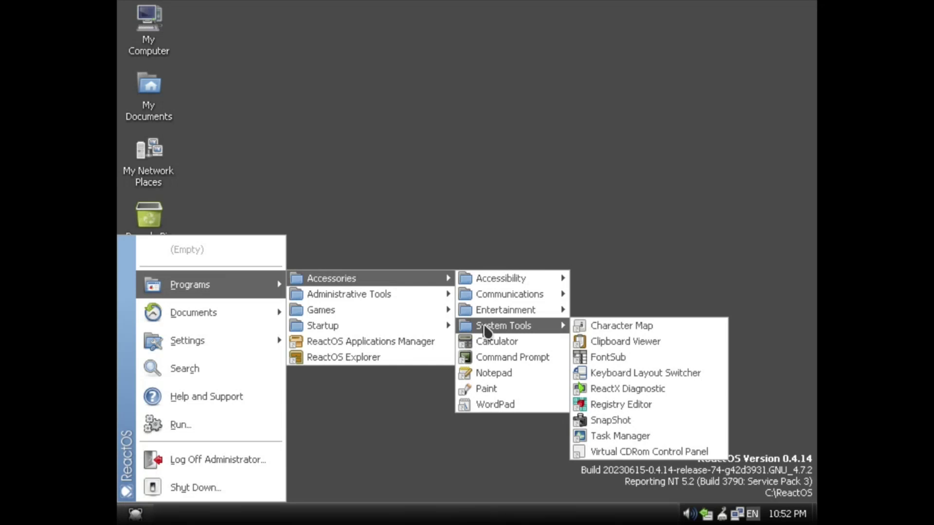
left_click(620, 437)
left_click(359, 89)
left_click(278, 185)
double_click(155, 347)
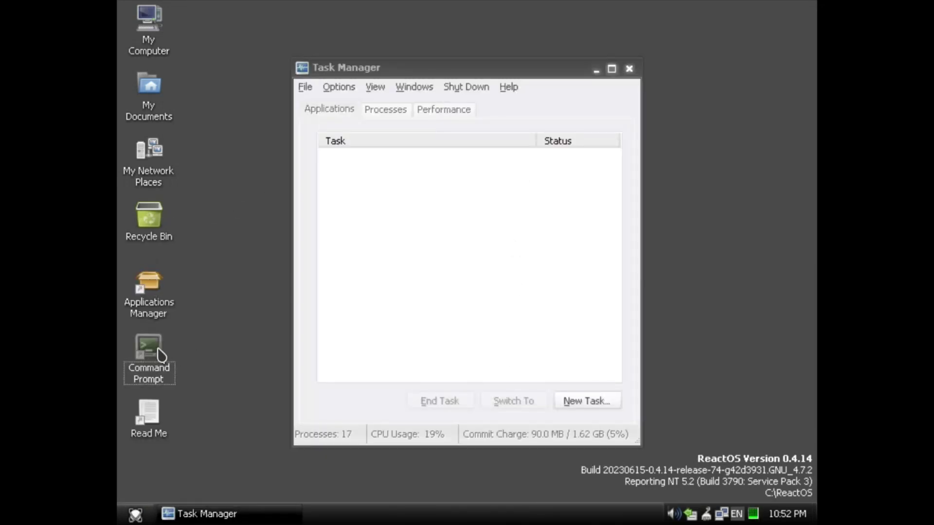
left_click_drag(351, 111, 330, 268)
left_click(763, 268)
left_click(630, 70)
Launch Solitaire from the Games programs.
left_click(138, 518)
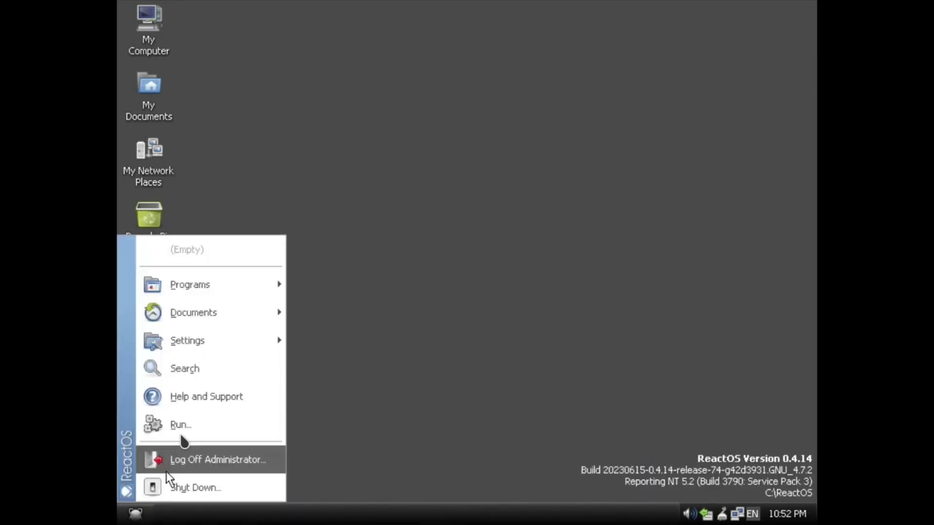
mouse_move(205, 285)
mouse_move(341, 308)
left_click(494, 308)
left_click_drag(514, 217, 512, 214)
Deal cards through the Solitaire stock and place the ace of hearts on the first foundation.
left_click(315, 255)
left_click(315, 255)
left_click(316, 255)
left_click(316, 255)
left_click(316, 255)
left_click(316, 255)
left_click_drag(377, 250, 494, 245)
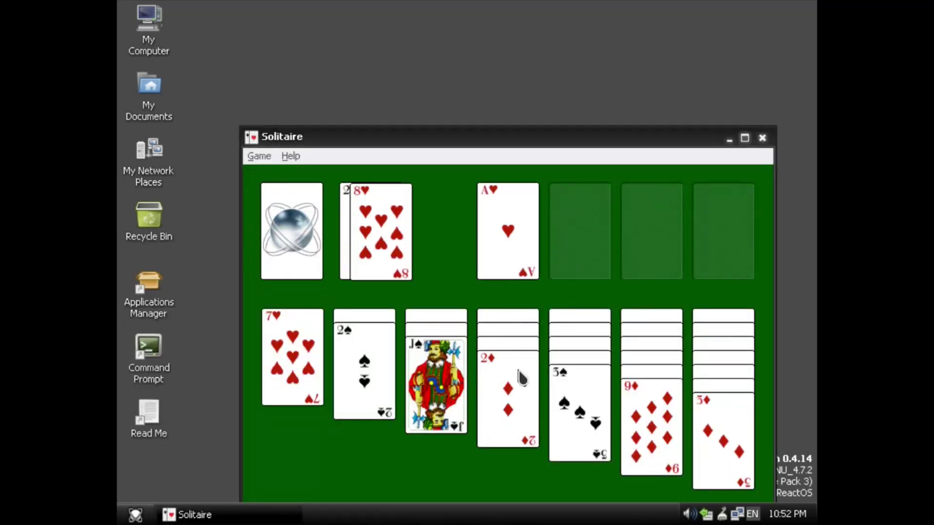
left_click(306, 263)
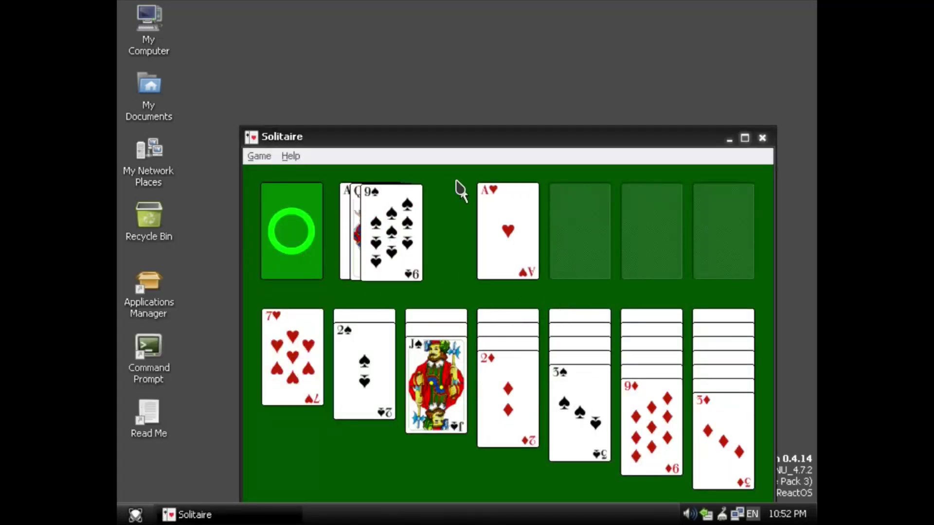
Stack the 8 of spades and the 7 of hearts on the 9 of diamonds in maximized Solitaire, and quit the game.
double_click(400, 138)
left_click(175, 124)
left_click(175, 124)
left_click_drag(248, 127, 594, 335)
left_click_drag(272, 228, 632, 326)
left_click(175, 122)
left_click(806, 11)
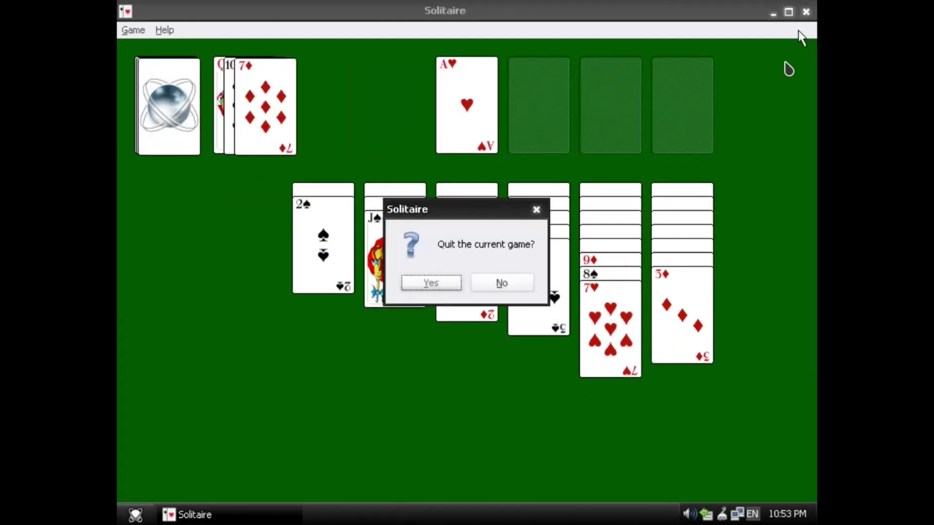
left_click(428, 283)
Open ReactOS Explorer from the installed programs and close it again.
left_click(135, 514)
mouse_move(205, 284)
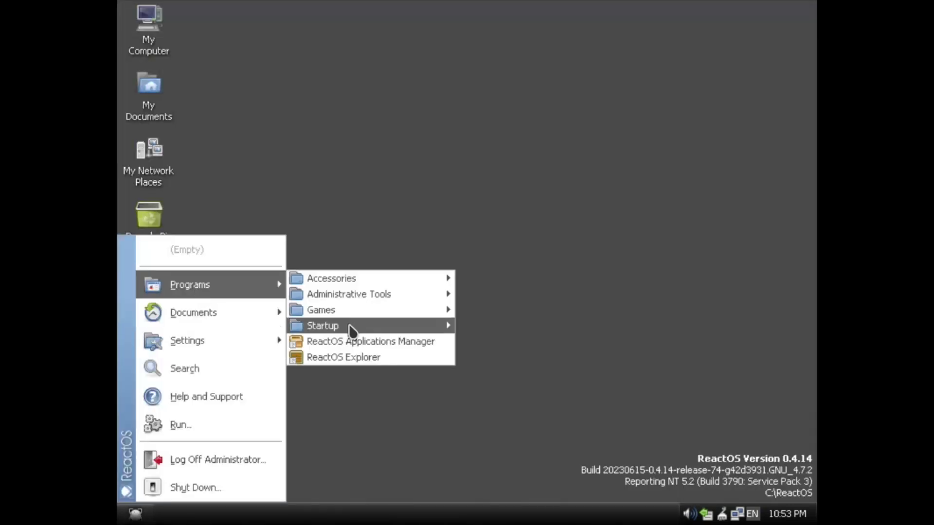
left_click(350, 357)
left_click(626, 16)
Open ReactOS Applications Manager from the installed programs and maximize its window.
left_click(136, 515)
mouse_move(213, 288)
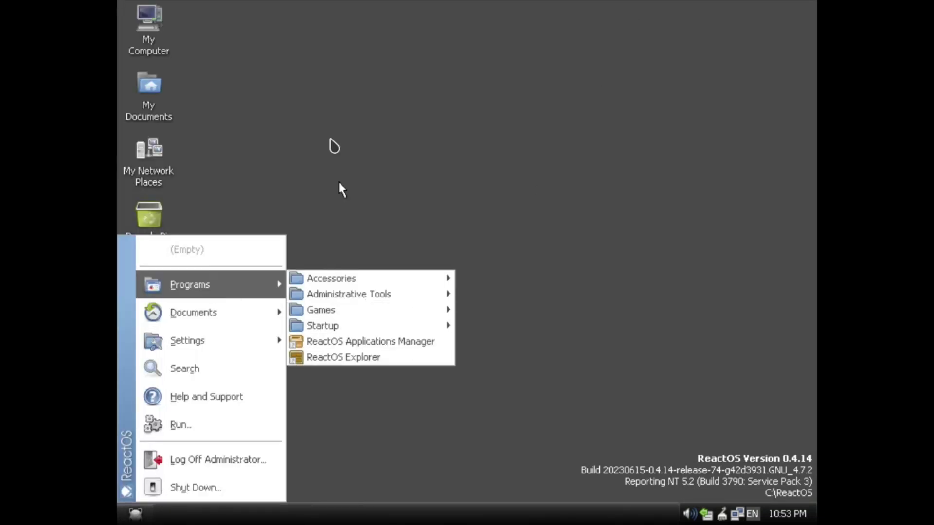
left_click(394, 343)
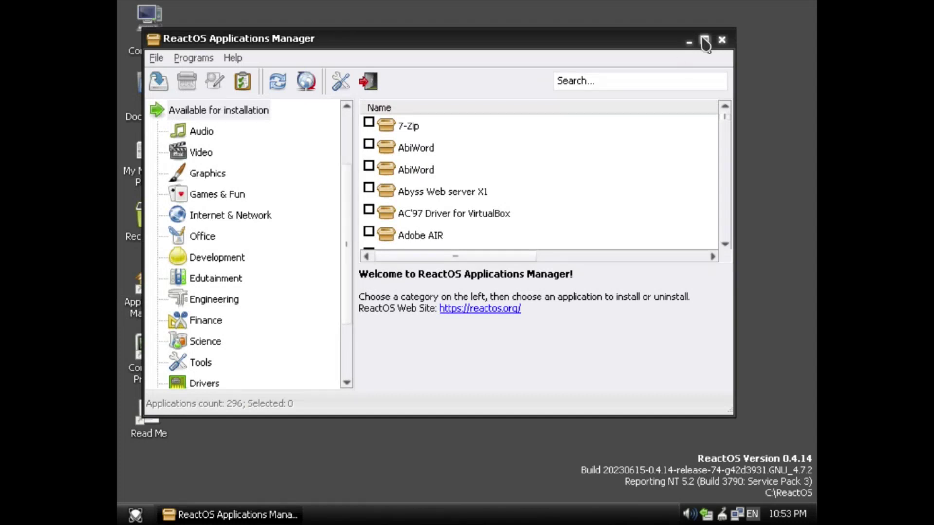
left_click(705, 40)
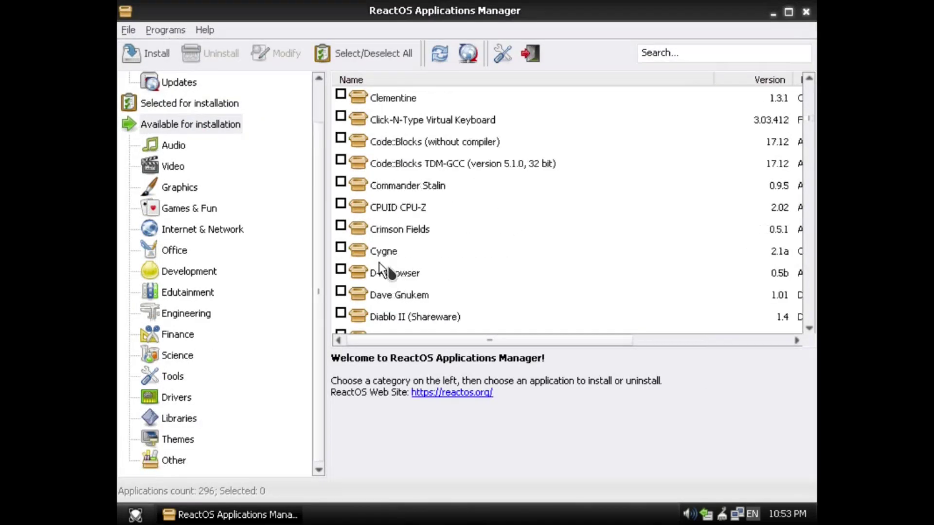
Browse the applications available for installation, including the Audio, Video and Graphics categories.
scroll(395, 220, "down", 20)
scroll(395, 246, "up", 2)
scroll(393, 239, "down", 20)
scroll(411, 273, "up", 8)
scroll(413, 280, "up", 4)
scroll(412, 279, "down", 1)
left_click(176, 146)
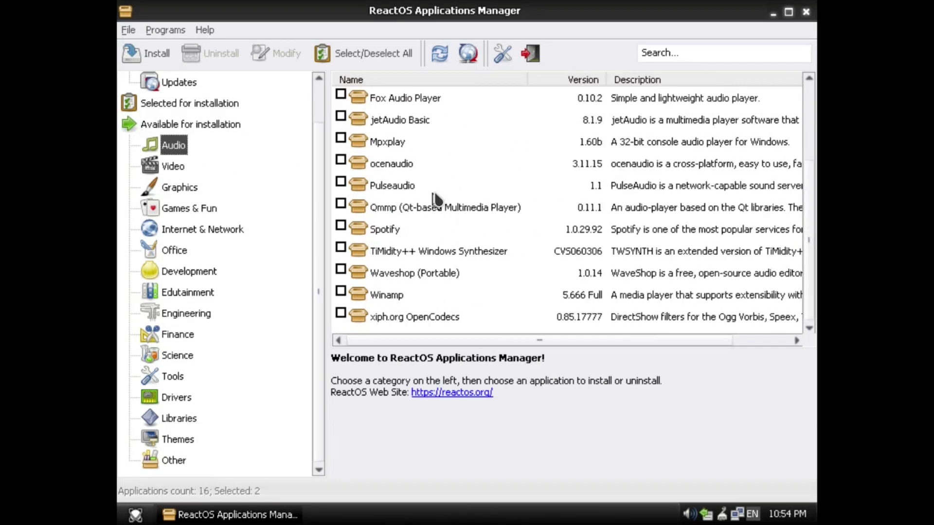
left_click(173, 167)
left_click(179, 187)
scroll(428, 226, "down", 1)
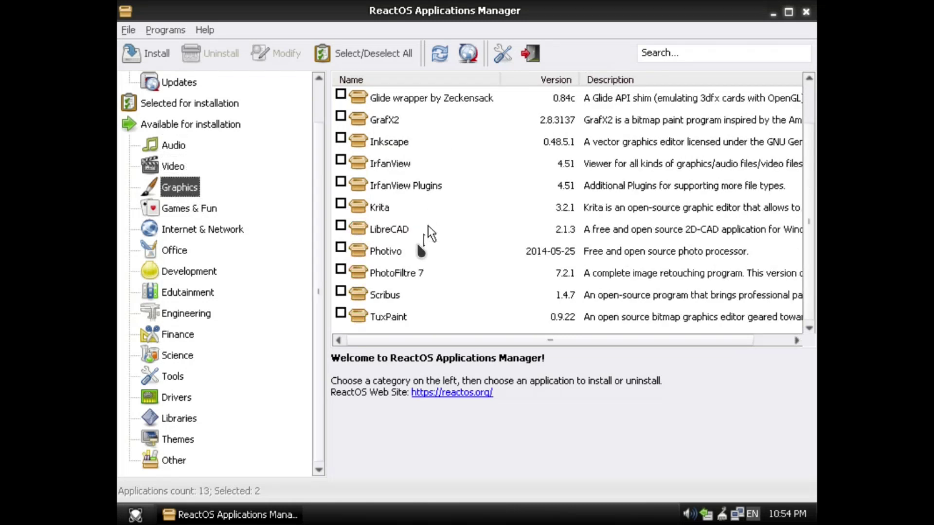
Mark AssaultCube in the Games & Fun category for installation and browse the other games.
scroll(366, 269, "up", 1)
left_click(180, 209)
left_click(340, 119)
scroll(381, 219, "down", 15)
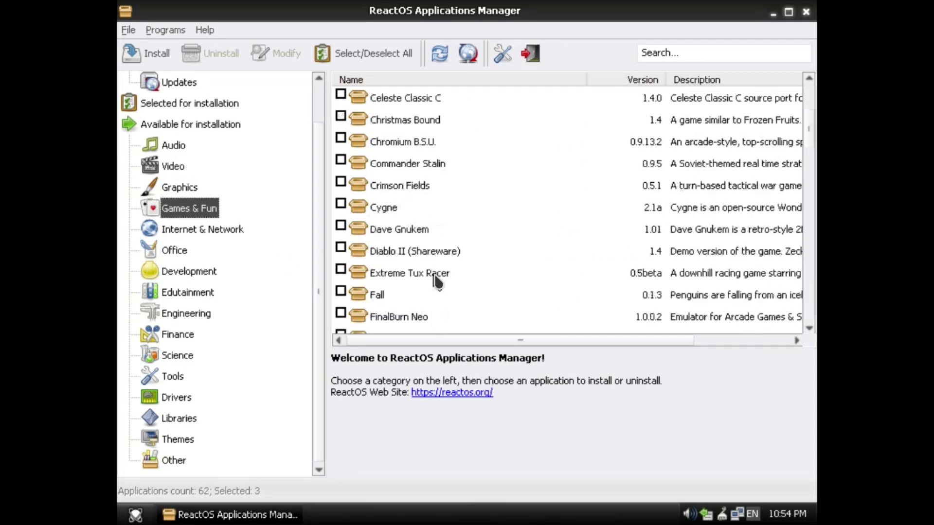
Browse the applications in the Internet & Network, Office and Development categories.
left_click(202, 230)
scroll(418, 265, "up", 7)
scroll(425, 277, "down", 1)
scroll(410, 160, "up", 1)
scroll(423, 215, "down", 7)
left_click(174, 250)
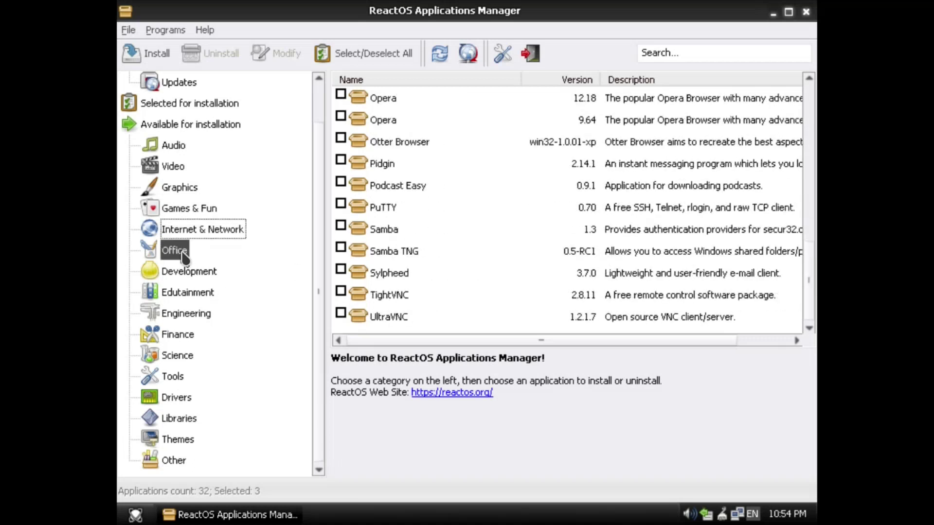
scroll(441, 170, "down", 4)
scroll(407, 256, "up", 5)
left_click(188, 271)
scroll(453, 185, "down", 6)
scroll(399, 276, "up", 1)
scroll(400, 276, "up", 1)
Browse the Edutainment, Engineering, Finance, Tools and Drivers categories, ending on Themes.
left_click(185, 294)
left_click(184, 314)
left_click(178, 335)
left_click(173, 376)
scroll(404, 285, "down", 4)
left_click(176, 398)
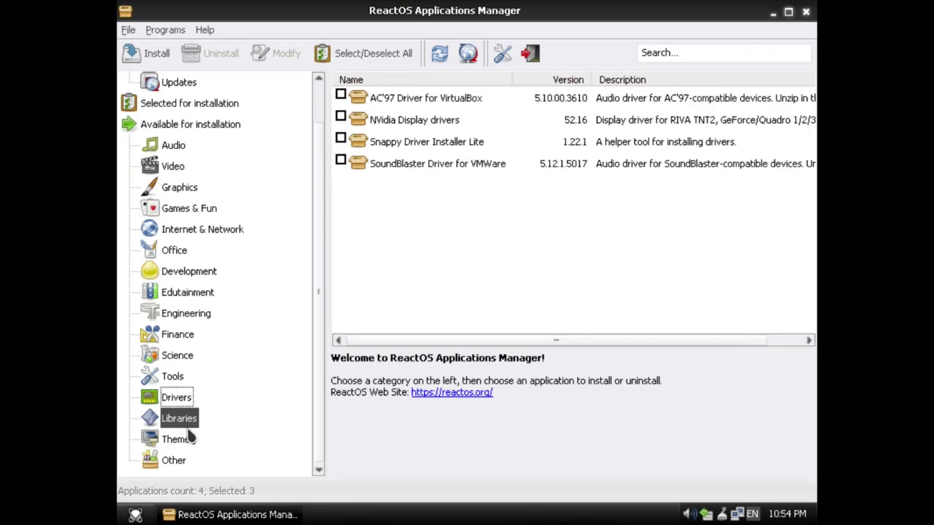
left_click(178, 439)
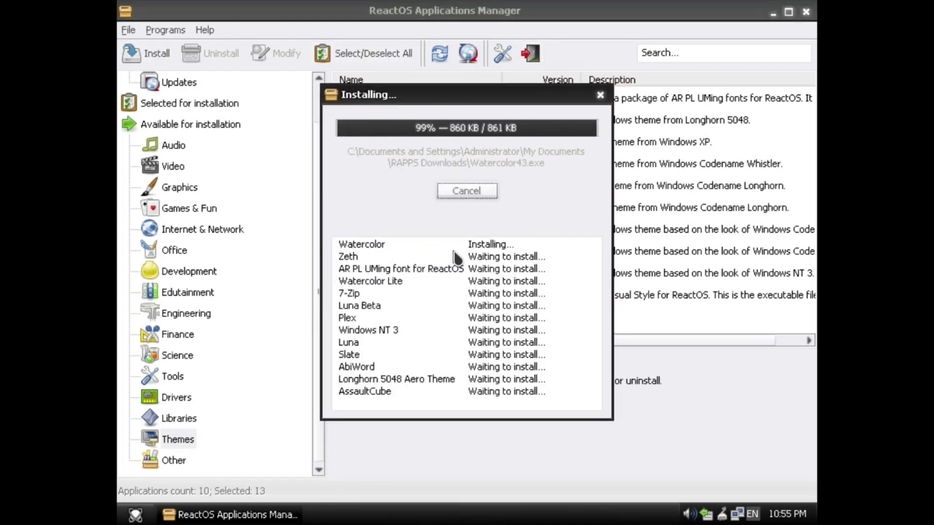
Install the Watercolor and Watercolor Lite themes through their setups, accepting the license and dismissing the font package's error dialog.
left_click(535, 411)
key("Return")
left_click(343, 310)
left_click(518, 297)
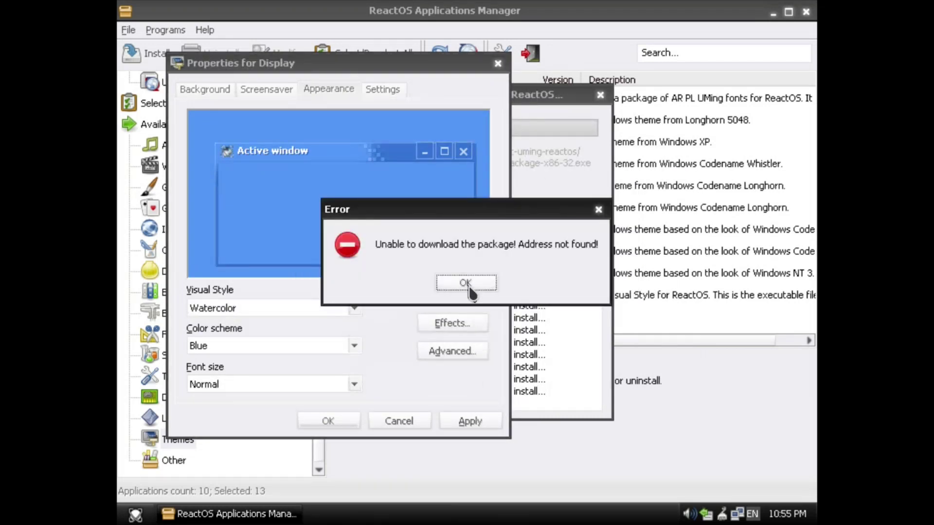
left_click(473, 287)
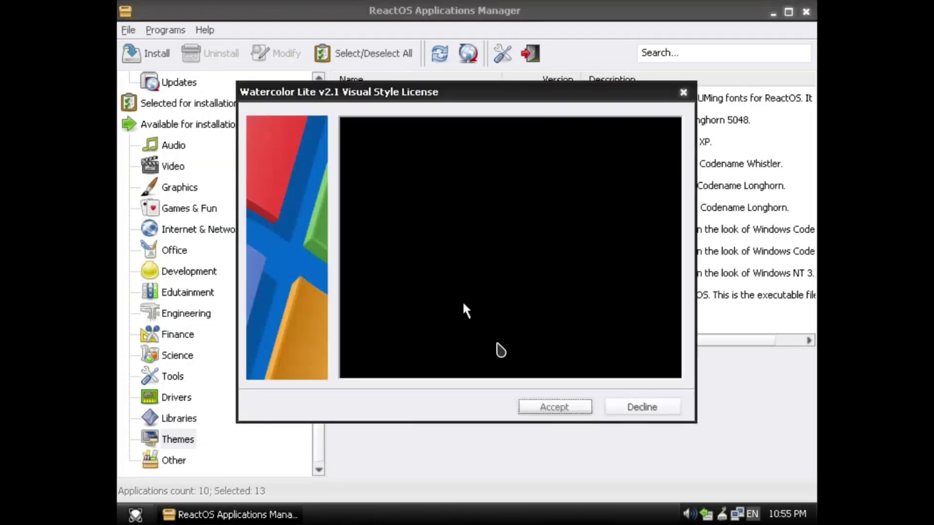
left_click(554, 407)
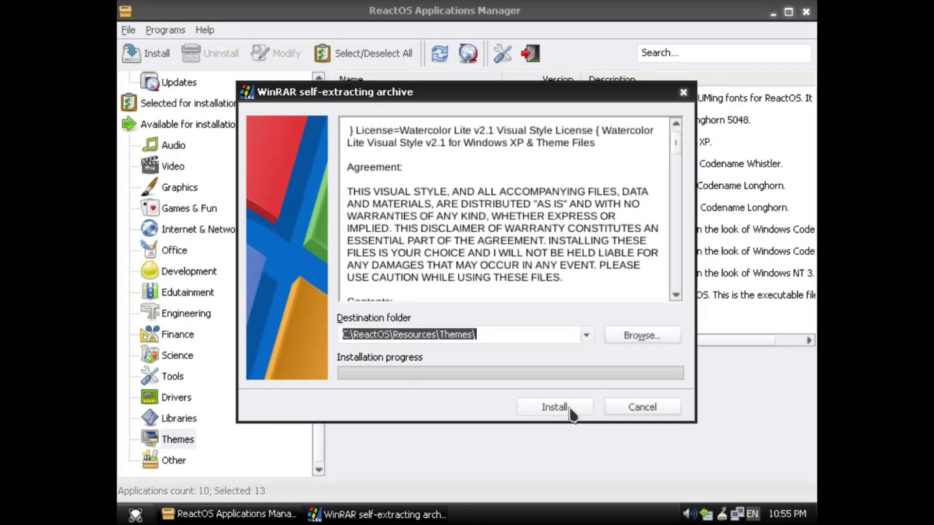
left_click(611, 406)
Preview the Modern, Classic Theme and Lautus visual styles in the display properties, and install 7-Zip 22.01 into C:\Program Files\7-Zip\.
left_click(331, 334)
left_click(313, 392)
left_click(308, 334)
left_click(300, 350)
left_click(296, 334)
left_click(294, 362)
left_click(477, 321)
Preview the Mizu and Lautus visual styles and look through their color schemes.
left_click(297, 333)
left_click(278, 384)
left_click(299, 372)
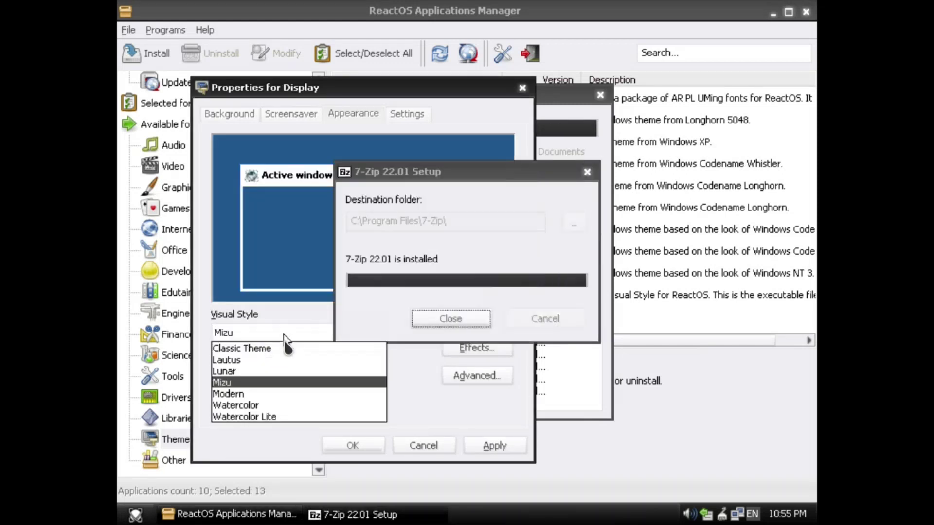
left_click(299, 386)
left_click(296, 333)
left_click(271, 360)
left_click(299, 371)
left_click(292, 385)
Preview the Modern and Watercolor Lite visual styles with their color schemes, and close the 7-Zip setup.
left_click(297, 334)
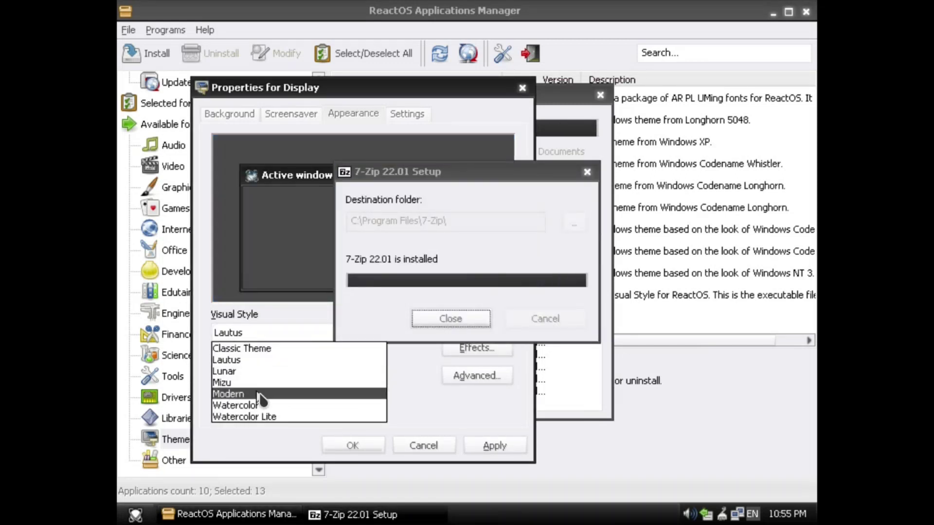
left_click(271, 396)
left_click(250, 372)
left_click(251, 386)
left_click(296, 334)
left_click(271, 418)
left_click(251, 372)
left_click(451, 319)
left_click(451, 319)
Preview the Classic Theme and Lautus visual styles, checking the color schemes offered for each.
left_click(296, 334)
left_click(271, 345)
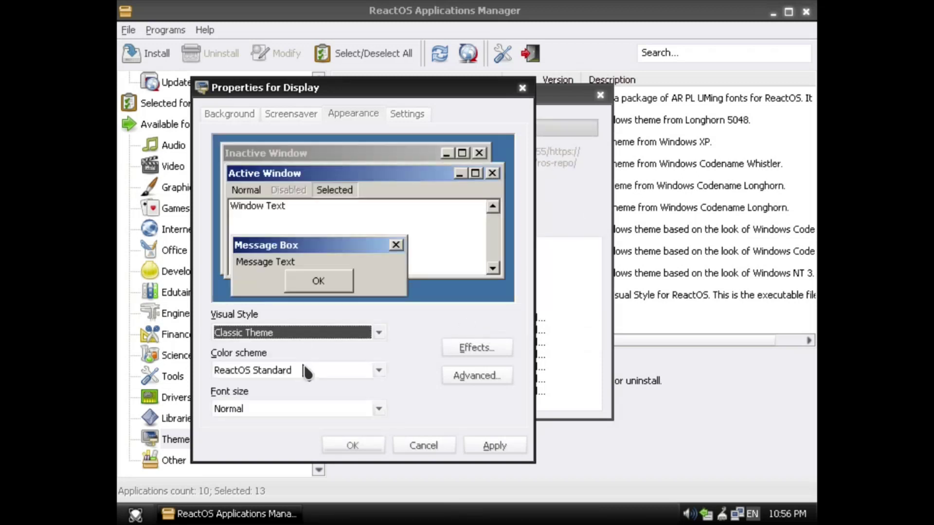
left_click(299, 371)
left_click(281, 127)
left_click(296, 333)
left_click(292, 360)
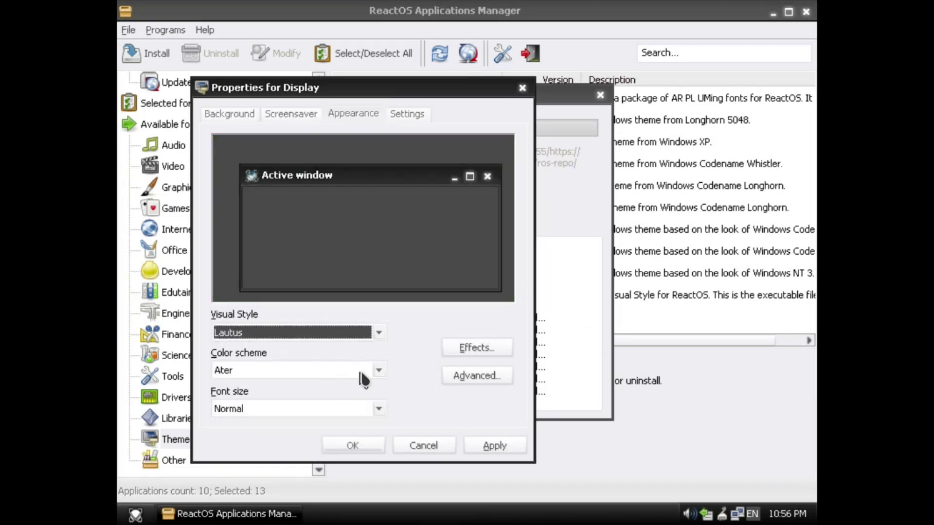
left_click(360, 370)
left_click(379, 389)
Examine the elements in the Advanced Appearance settings, from 3D objects to Icon distance (horizontal).
left_click(476, 379)
left_click(321, 374)
left_click(540, 263)
left_click(540, 263)
left_click(430, 273)
left_click(351, 281)
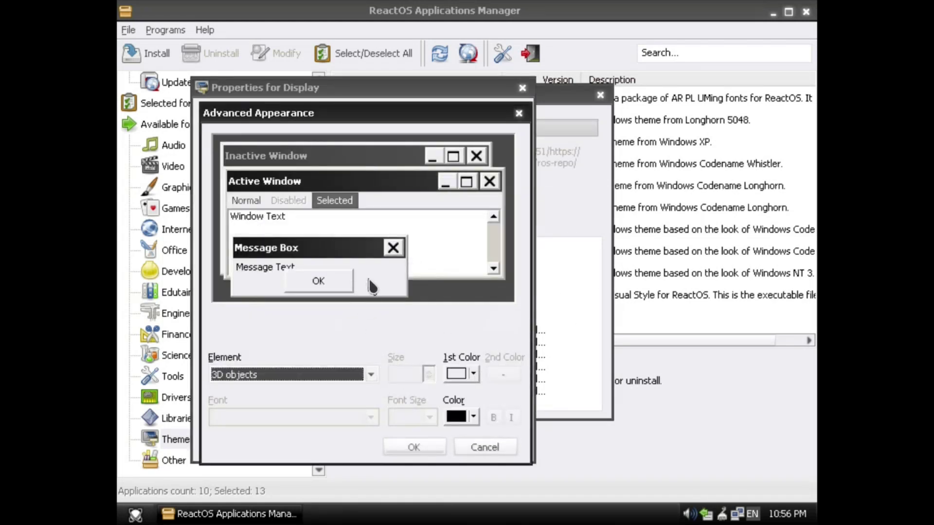
scroll(418, 345, "down", 7)
left_click(440, 271)
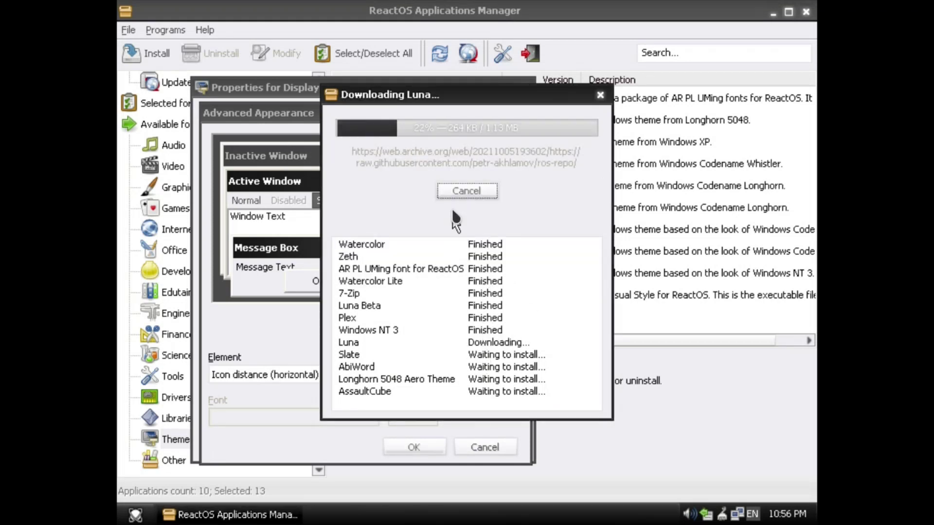
Cancel the Luna theme download and run the 7-Zip 22.01 setup with C:\Program Files\7-Zip\ as destination.
left_click(462, 191)
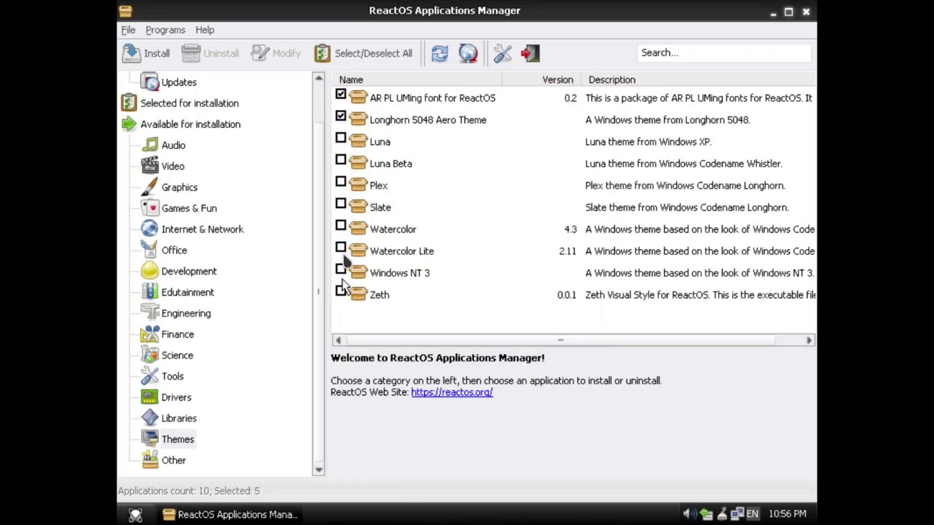
left_click(458, 322)
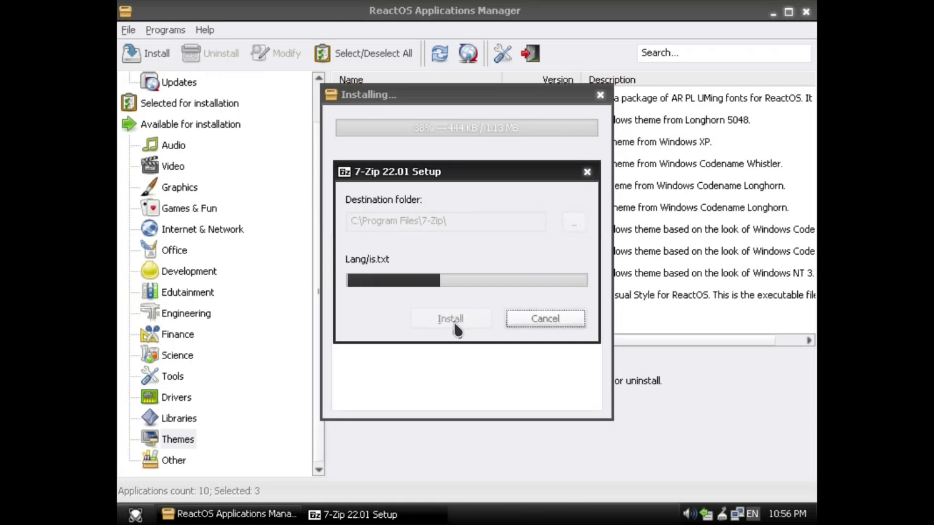
left_click(453, 320)
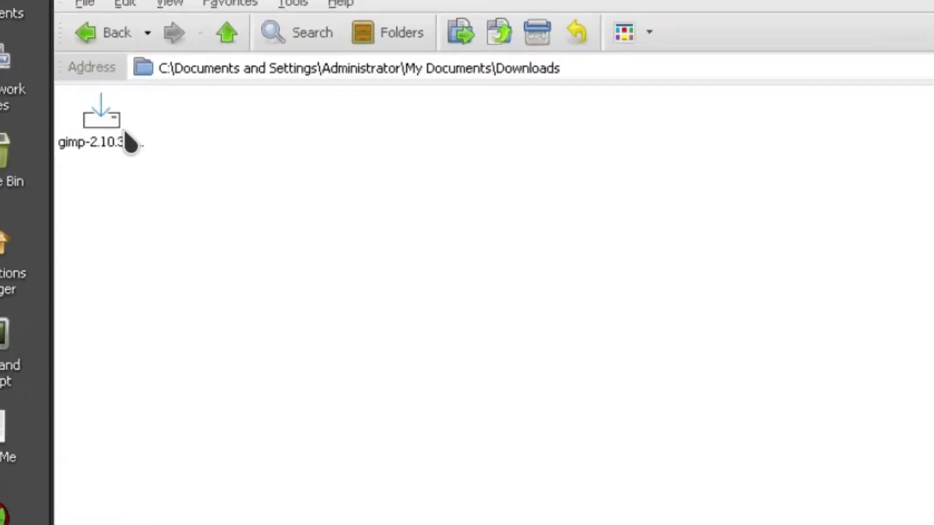
Start the GIMP installer from the Downloads folder with English as the setup language.
double_click(122, 138)
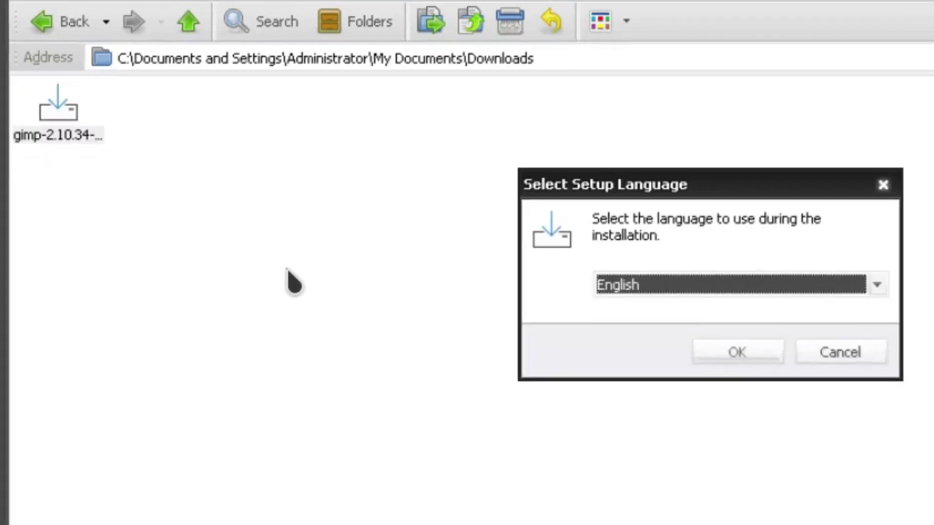
left_click(737, 352)
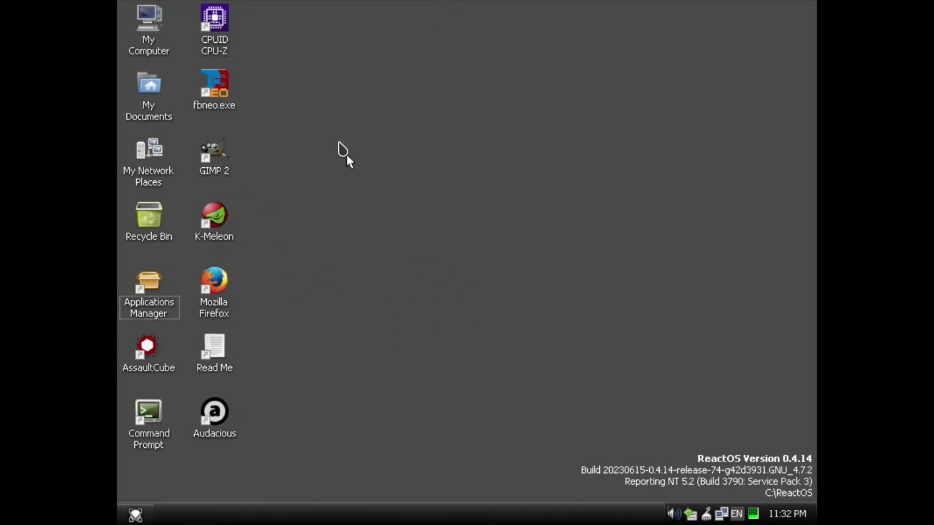
Launch CPU-Z from the desktop, continue past the update notice and reposition its window.
double_click(233, 45)
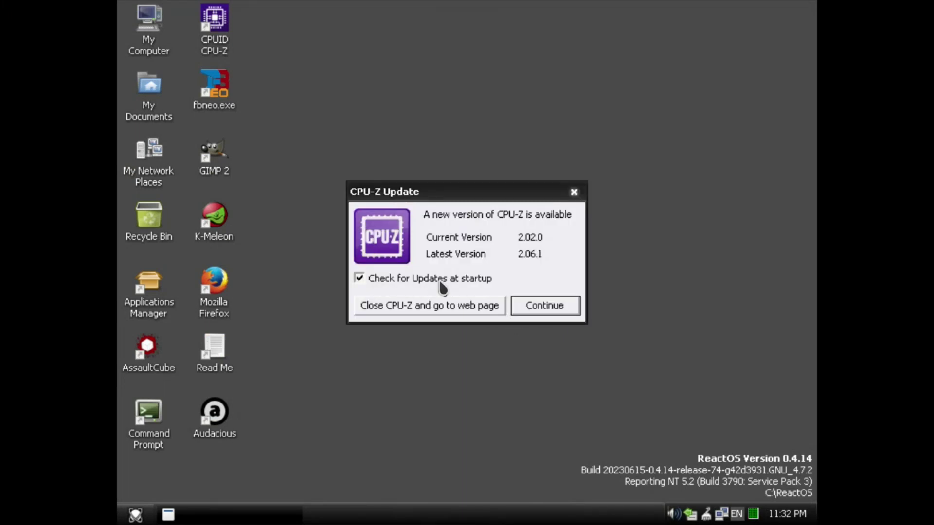
left_click(558, 306)
left_click_drag(417, 81, 394, 87)
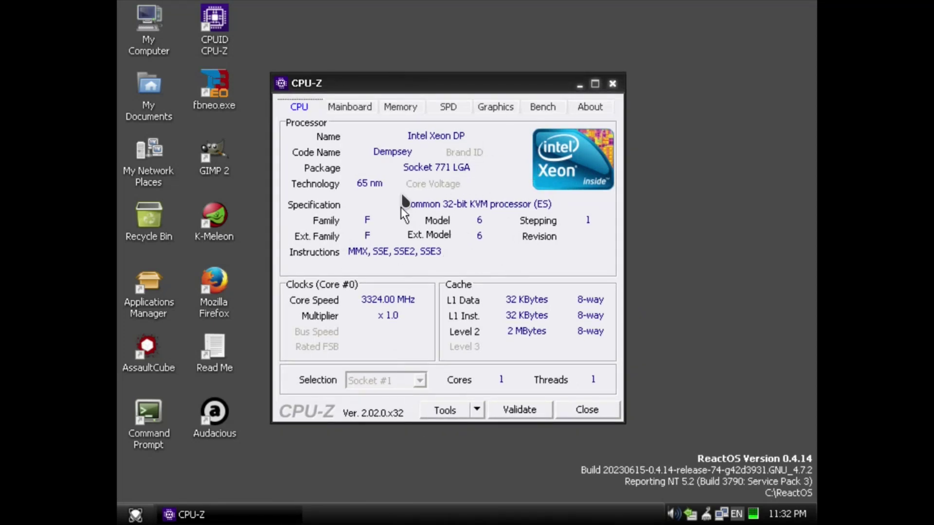
Examine the Mainboard, Memory, SPD, Graphics and Bench information in CPU-Z, and close the program.
left_click(341, 108)
left_click(324, 108)
left_click(407, 110)
left_click(449, 108)
left_click(495, 108)
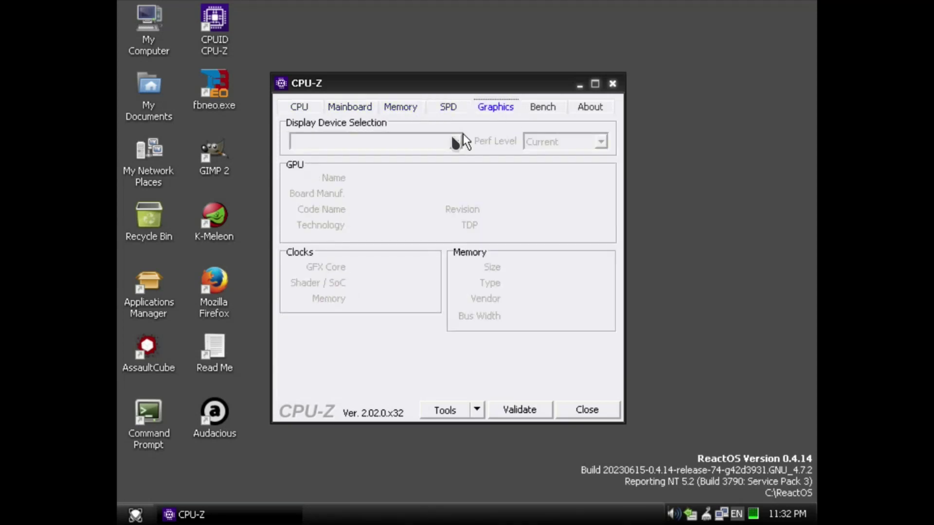
left_click(542, 108)
left_click(573, 409)
Open Task Manager from the taskbar and dismiss its window.
right_click(422, 517)
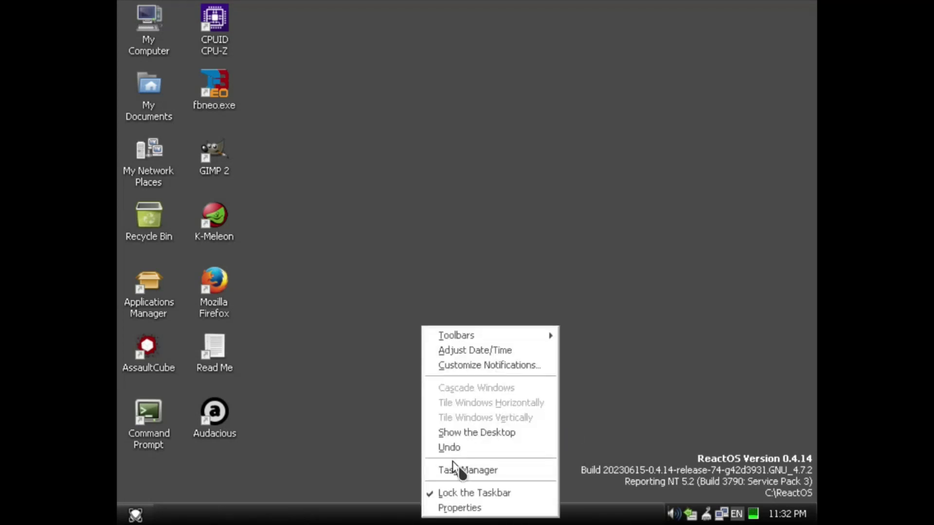
left_click(458, 471)
left_click(629, 69)
Launch K-Meleon alongside Task Manager, maximize the browser and start entering the search text "itzsel".
double_click(212, 219)
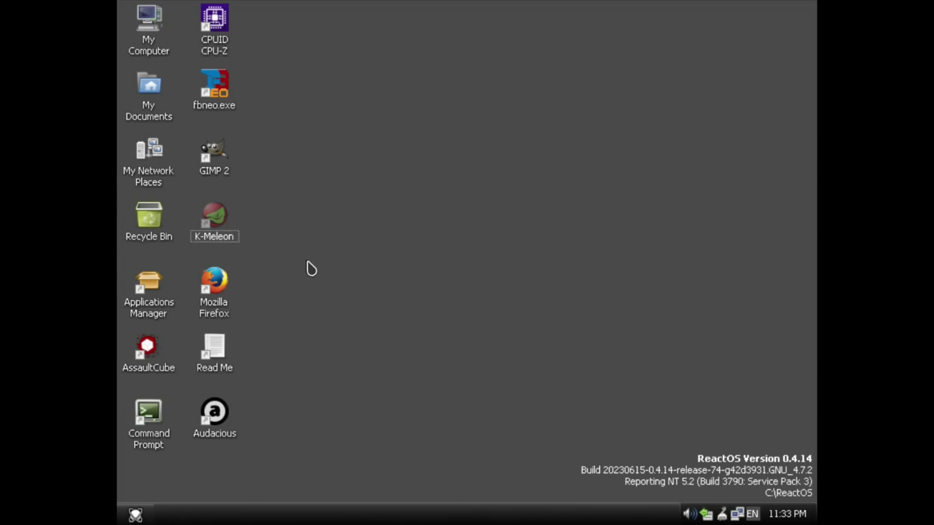
right_click(308, 515)
left_click(351, 467)
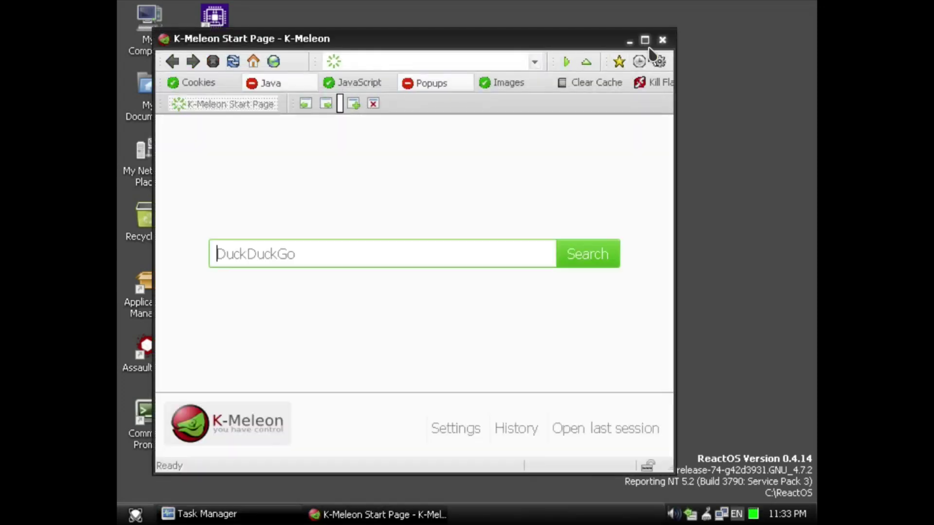
left_click(649, 40)
type("itzsel")
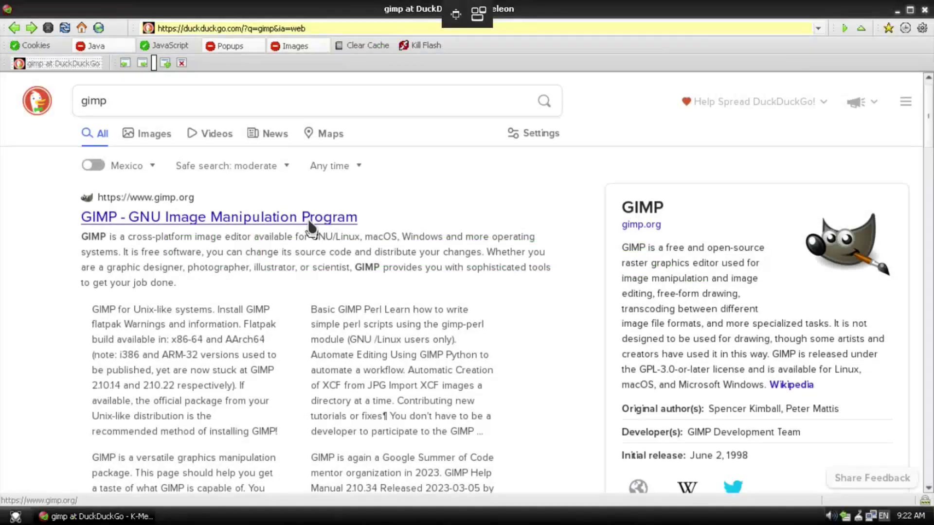
Open the GIMP website from the search results and download GIMP 2.10.34 directly, continuing past the certificate warnings.
left_click(310, 221)
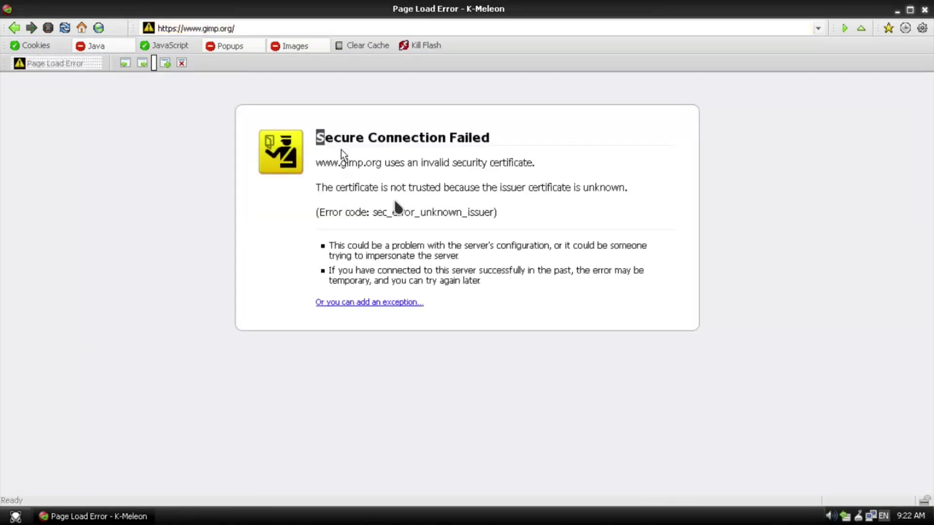
left_click(359, 350)
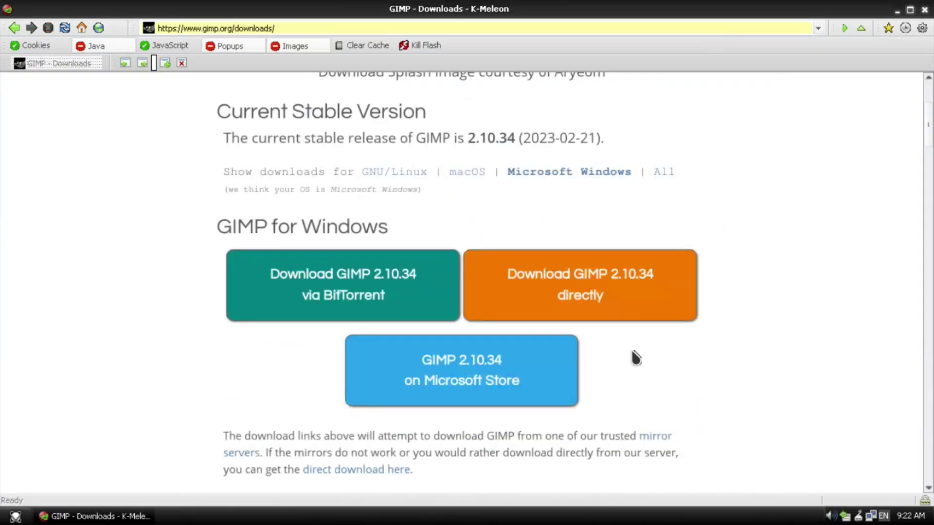
left_click(588, 296)
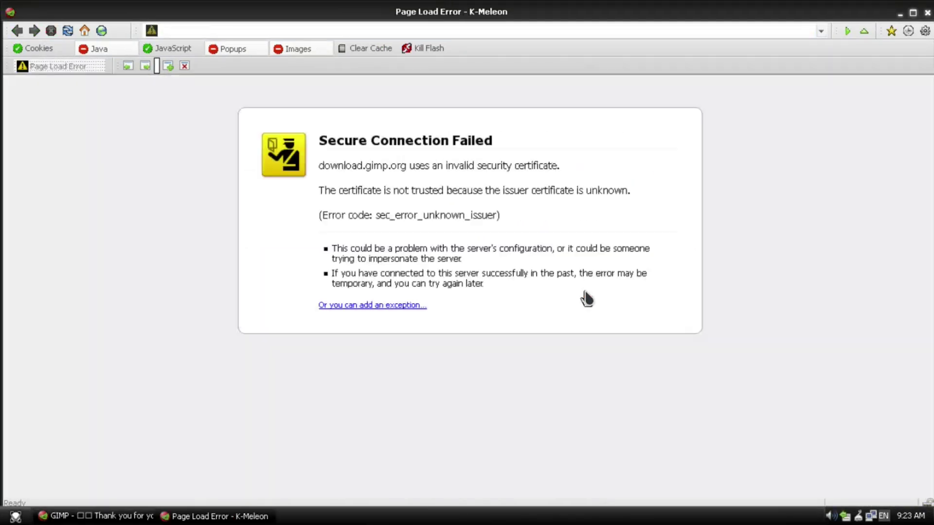
left_click(360, 352)
left_click(343, 352)
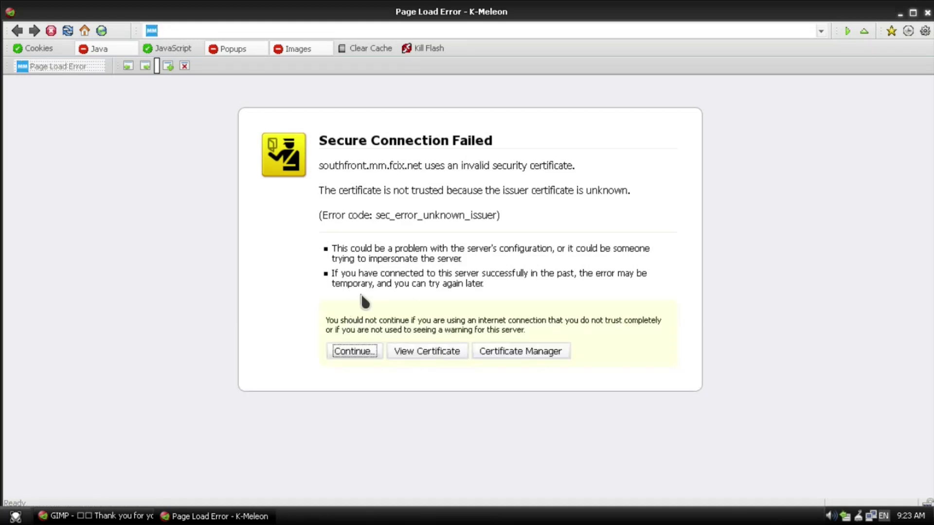
left_click(517, 359)
key("Return")
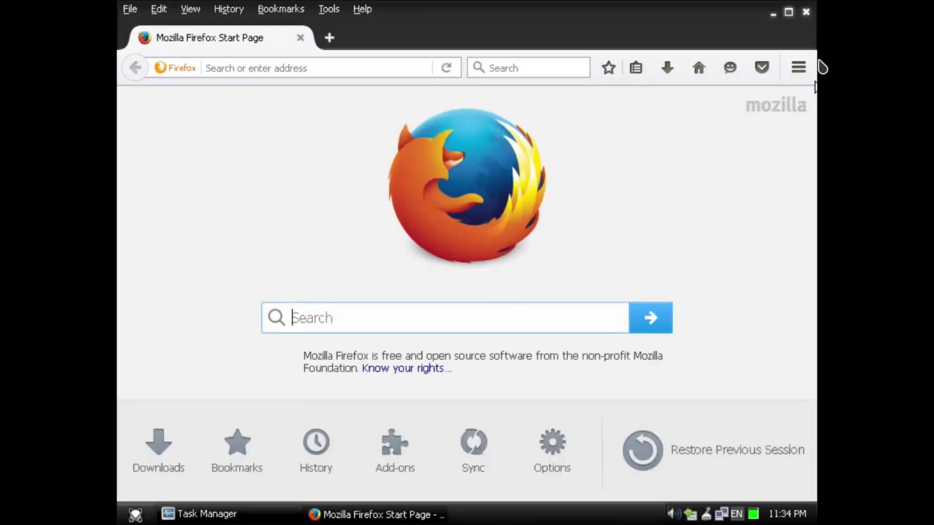
Check the version information in the About Mozilla Firefox dialog and close it.
left_click(798, 68)
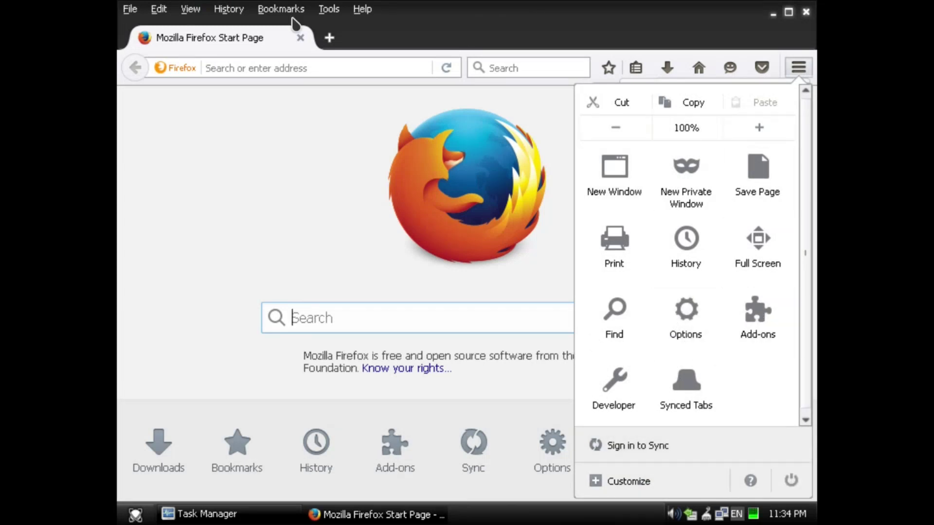
left_click(362, 9)
left_click(362, 9)
left_click(419, 153)
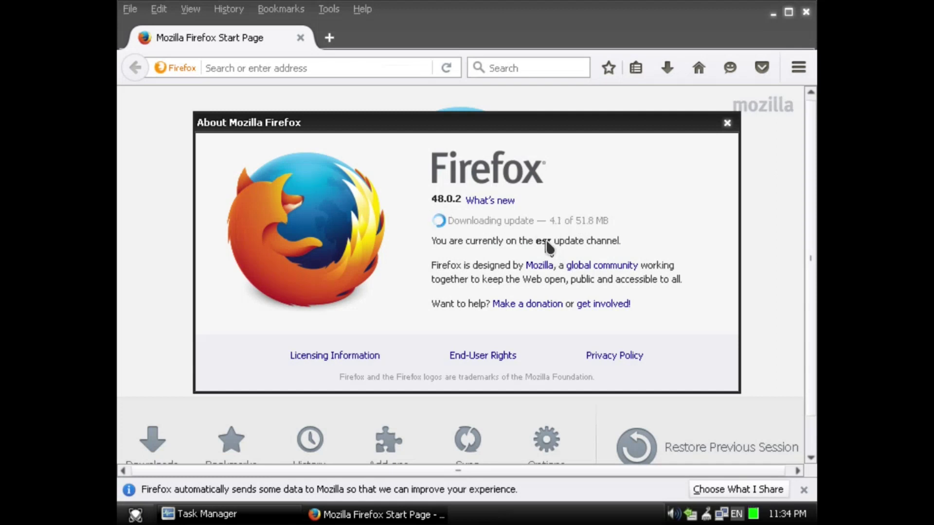
key("Escape")
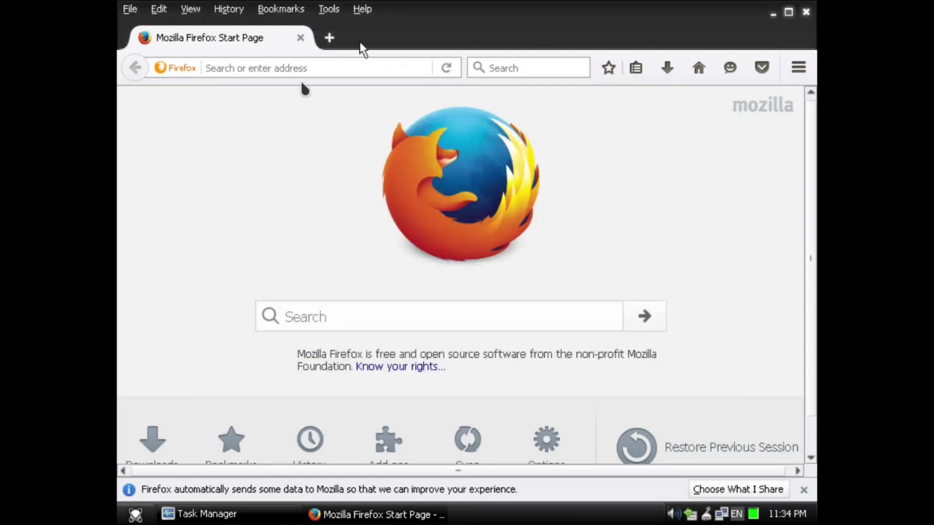
Search the web for "ItzSelenux" from the Firefox address bar, replacing the test text "ewahruiah".
left_click(319, 68)
type("ewahruiah")
double_click(297, 72)
type("I")
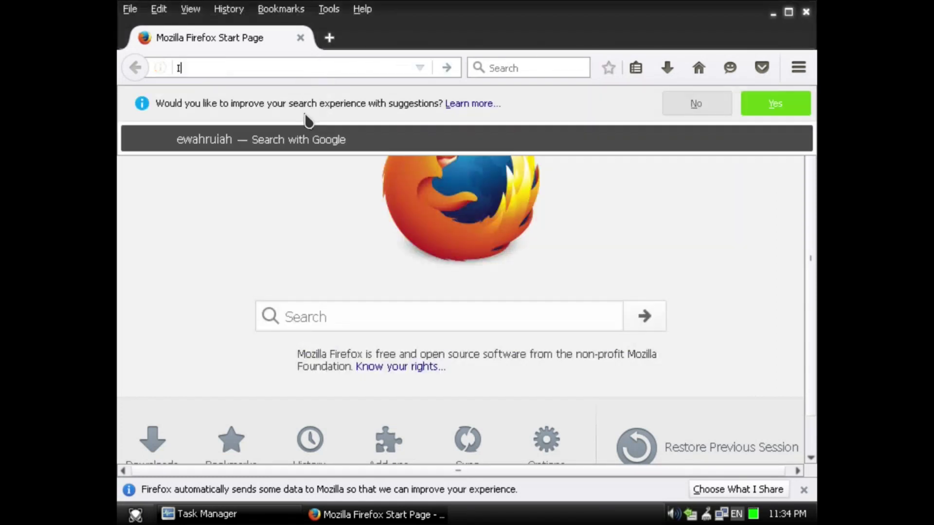
type("tzSelenux")
key("Return")
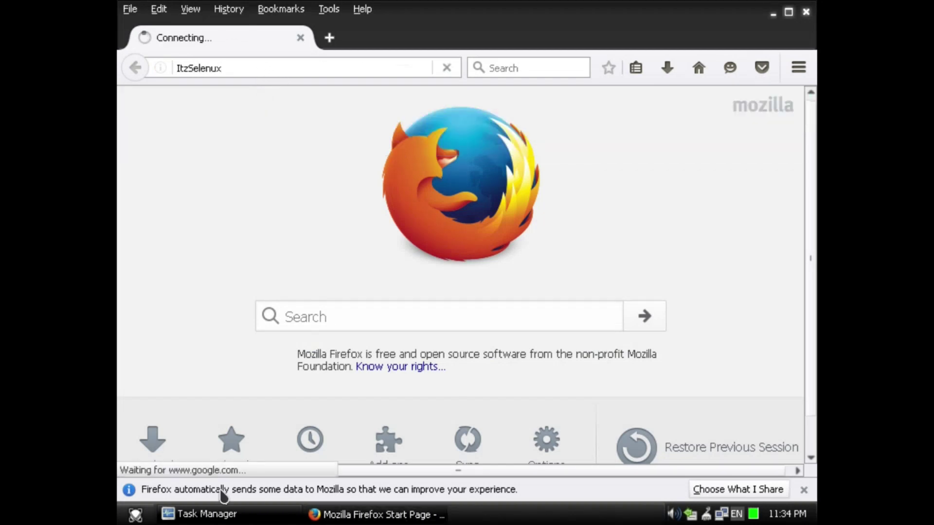
Check the system performance graphs in Task Manager, return to the Firefox search results and close the browser.
left_click(204, 514)
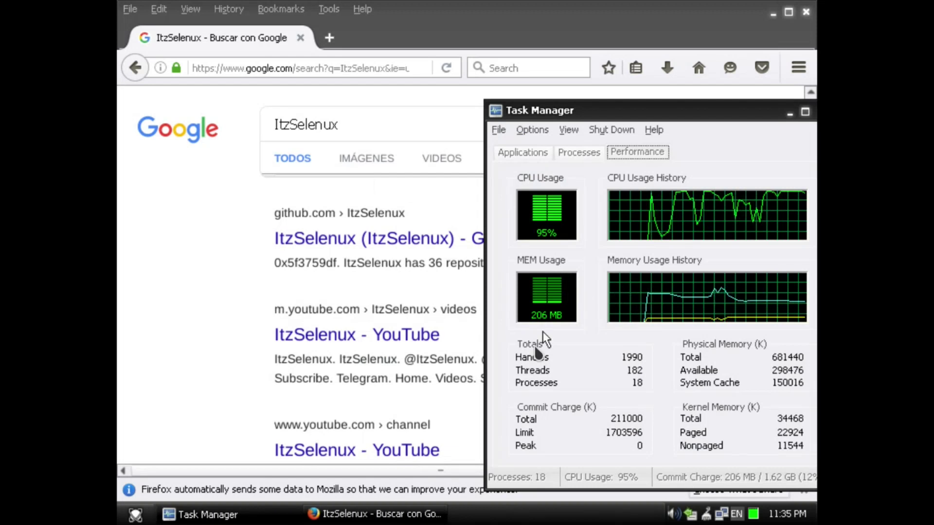
left_click(315, 519)
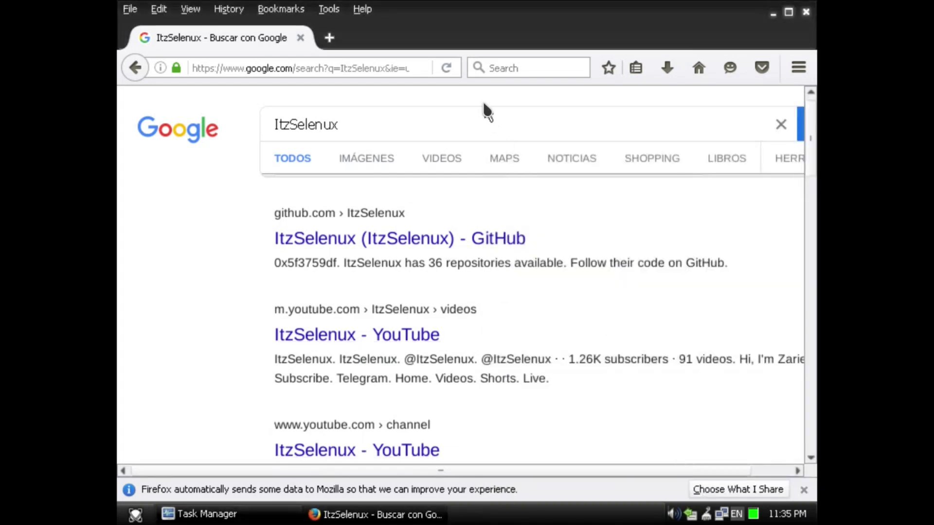
left_click(805, 11)
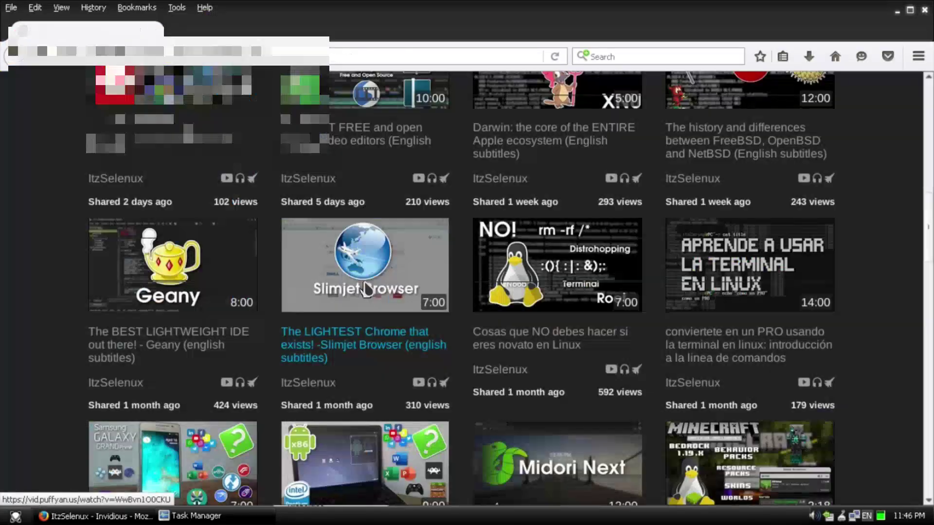
Open "The BEST FREE and open source video editors (English subtitles)" from the Invidious channel page and look over the video page.
scroll(370, 319, "up", 4)
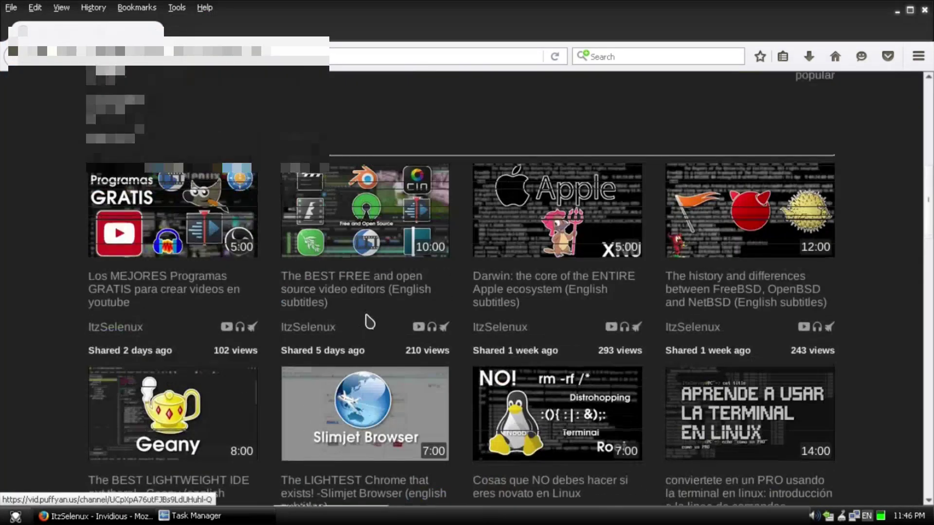
left_click(332, 291)
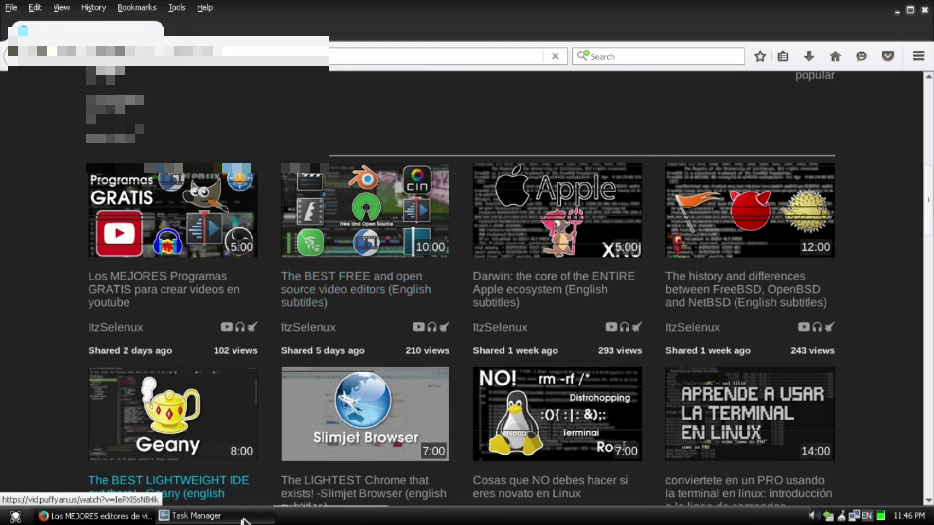
scroll(467, 338, "down", 4)
scroll(414, 197, "up", 3)
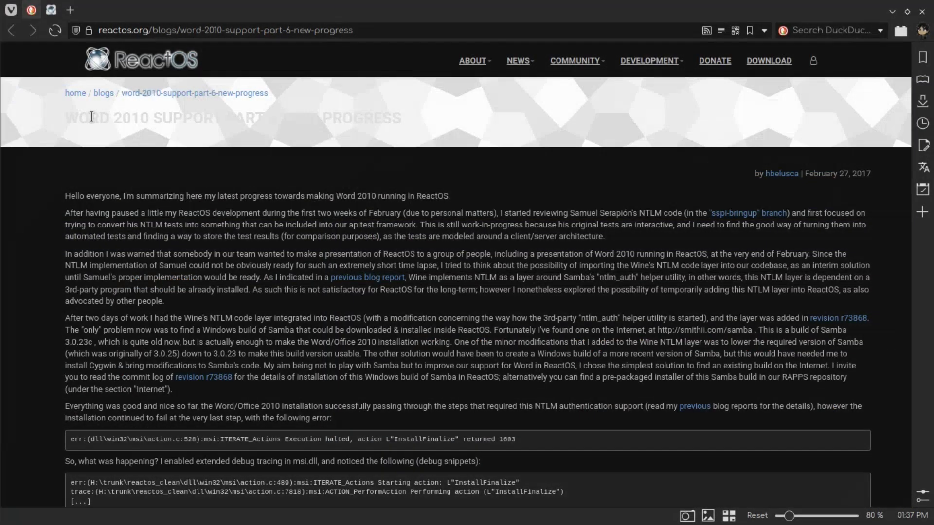
Read through the ReactOS blog post "Word 2010 support part 6: new progress", including its Office screenshots and closing warnings.
left_click_drag(79, 118, 421, 124)
scroll(68, 255, "down", 20)
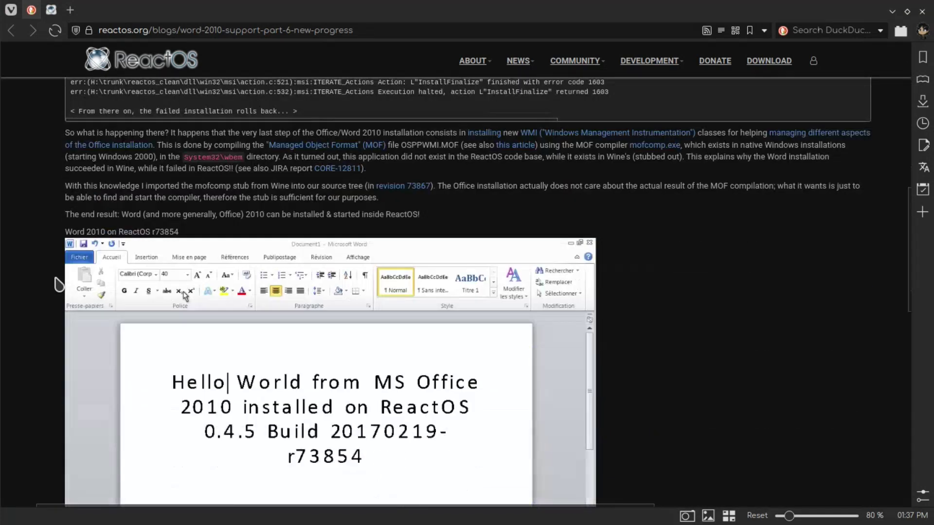
scroll(57, 284, "down", 6)
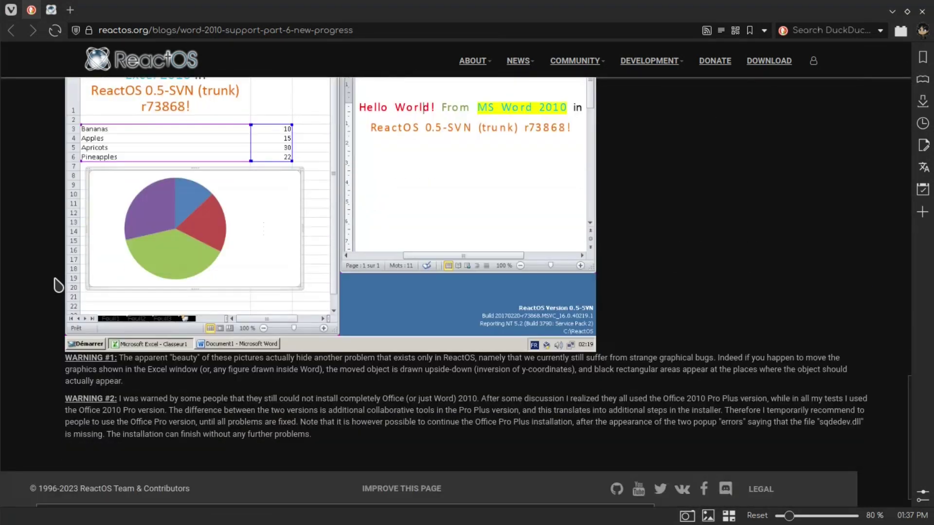
scroll(57, 285, "up", 2)
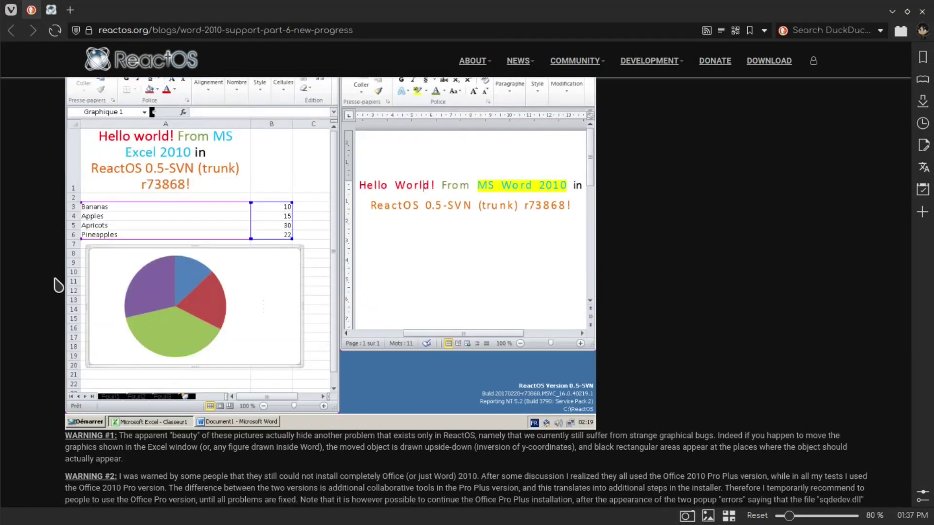
scroll(57, 285, "down", 2)
scroll(58, 285, "up", 20)
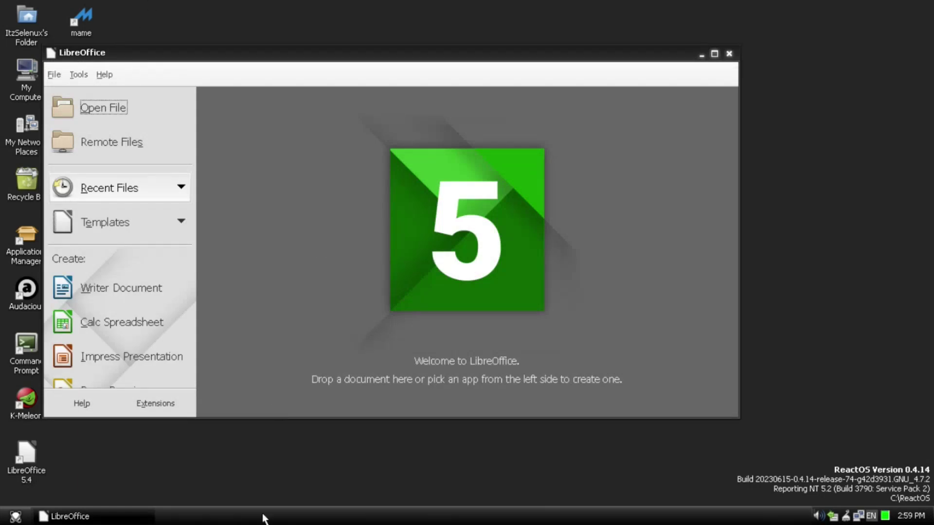
Open Task Manager on its performance graphs, move it aside and bring the LibreOffice start window back to the front.
right_click(263, 515)
left_click(293, 474)
left_click(595, 194)
left_click(684, 196)
left_click_drag(605, 155, 663, 158)
left_click(310, 200)
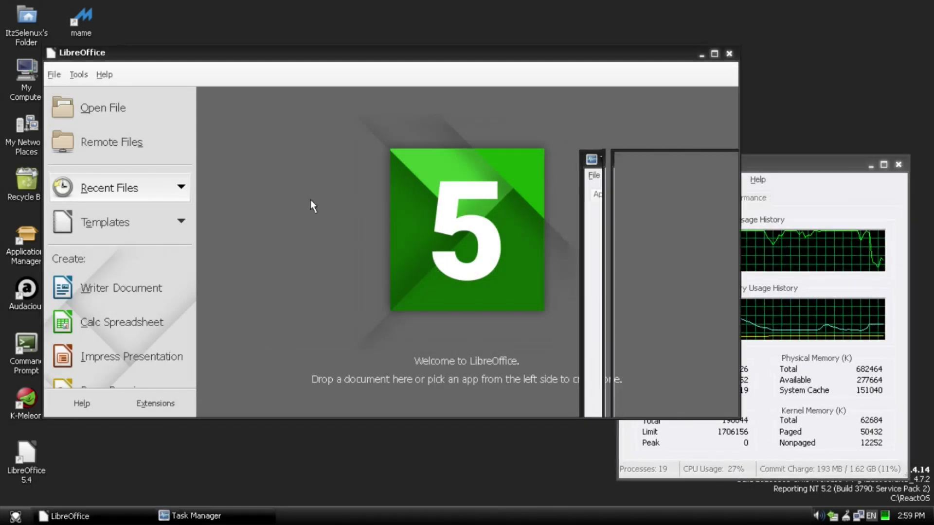
Try opening a file from the LibreOffice start window, dismiss the file dialog and create a new Writer document.
left_click(134, 104)
left_click(588, 80)
left_click(130, 299)
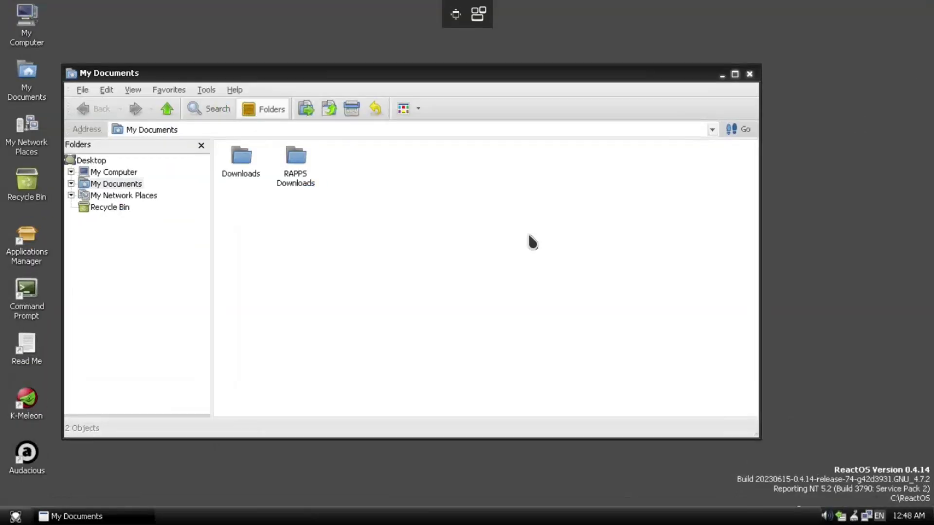
Open the Downloads folder and choose ReactOS Multimedia Player as the program for opening the "Darwin_ el nucleo de TODO el ecosistema de Apple" MP4 video.
double_click(242, 156)
left_click_drag(336, 210, 253, 176)
left_click(296, 168)
right_click(298, 180)
left_click(330, 198)
left_click(413, 197)
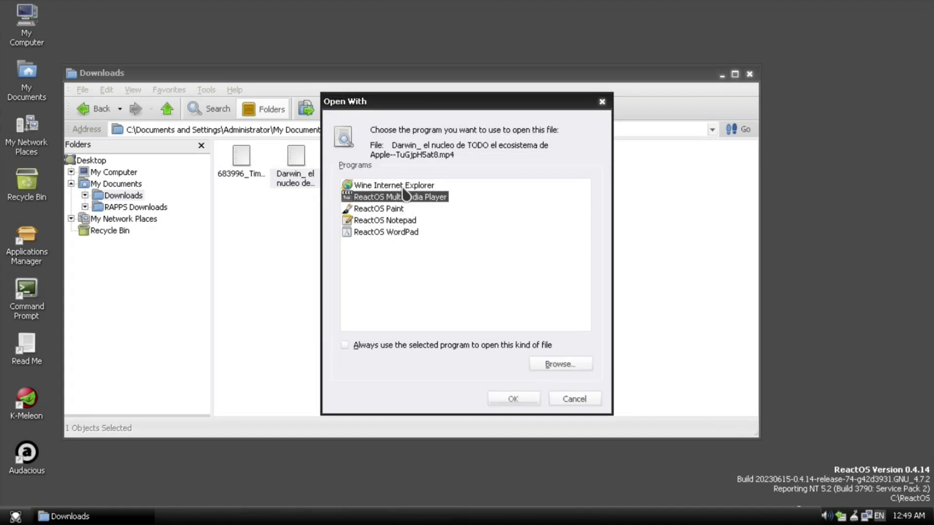